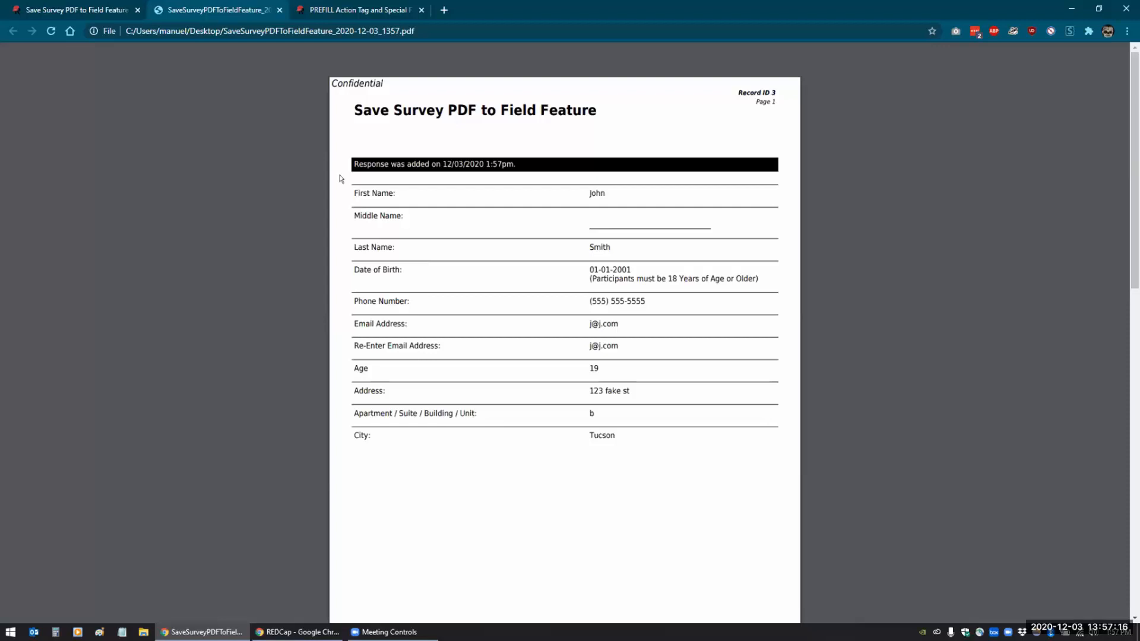
- Review record 3's bilingual data entry form in the Save Survey PDF to Field Feature project
{"action": "left_click", "coordinate": [95, 10]}
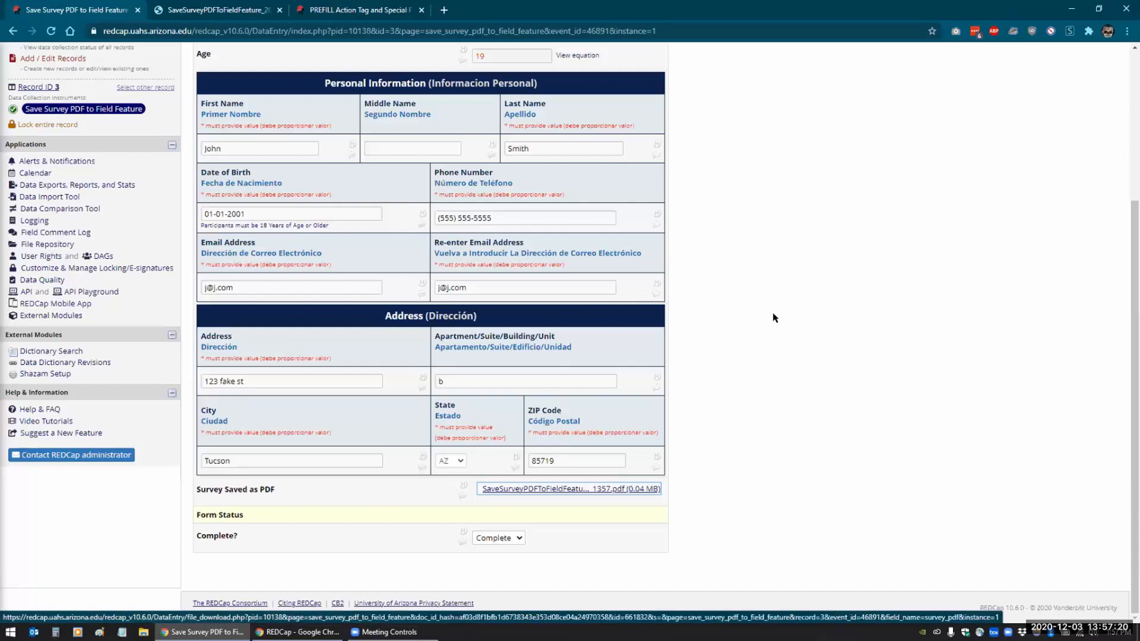
{"action": "scroll", "coordinate": [773, 315], "scroll_direction": "up", "scroll_amount": 4}
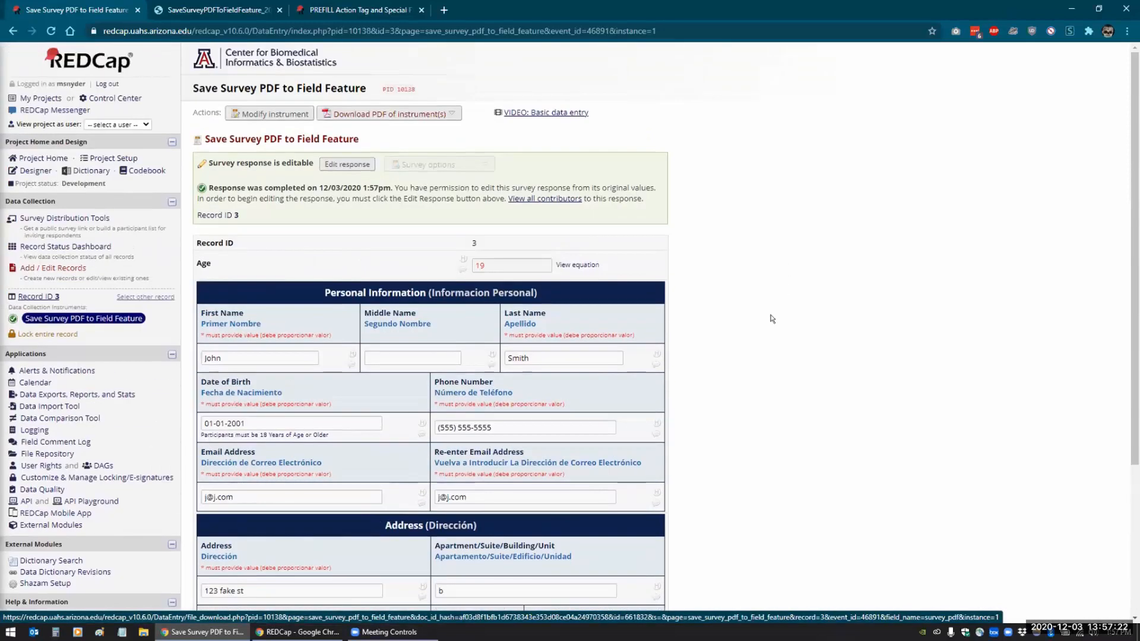
{"action": "scroll", "coordinate": [772, 319], "scroll_direction": "down", "scroll_amount": 1}
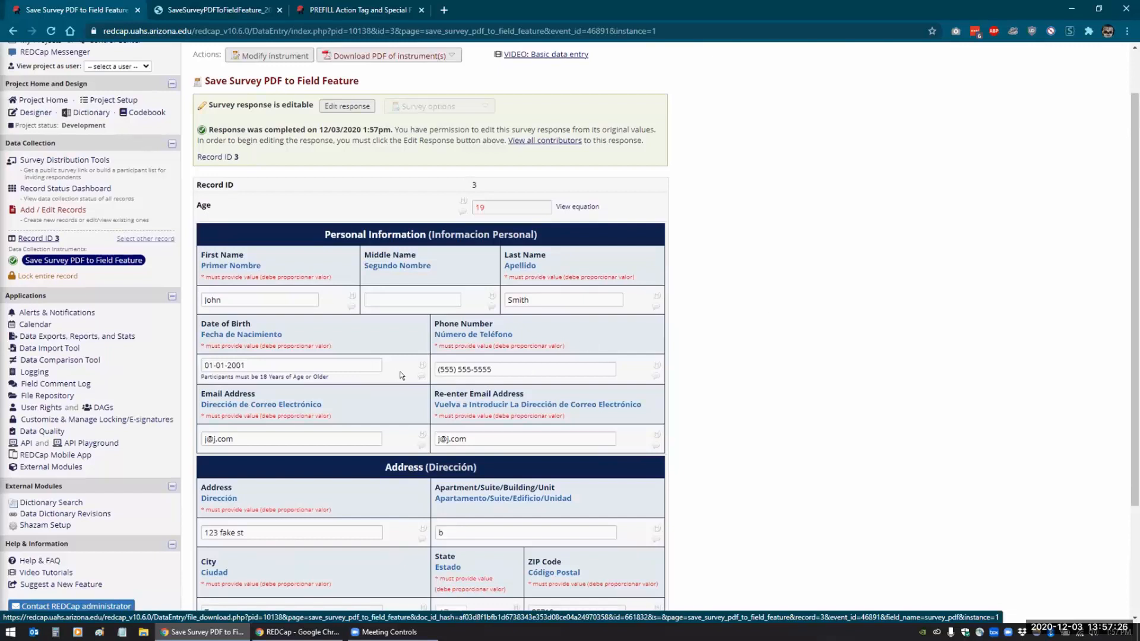
{"action": "scroll", "coordinate": [215, 321], "scroll_direction": "down", "scroll_amount": 1}
{"action": "scroll", "coordinate": [214, 321], "scroll_direction": "down", "scroll_amount": 2}
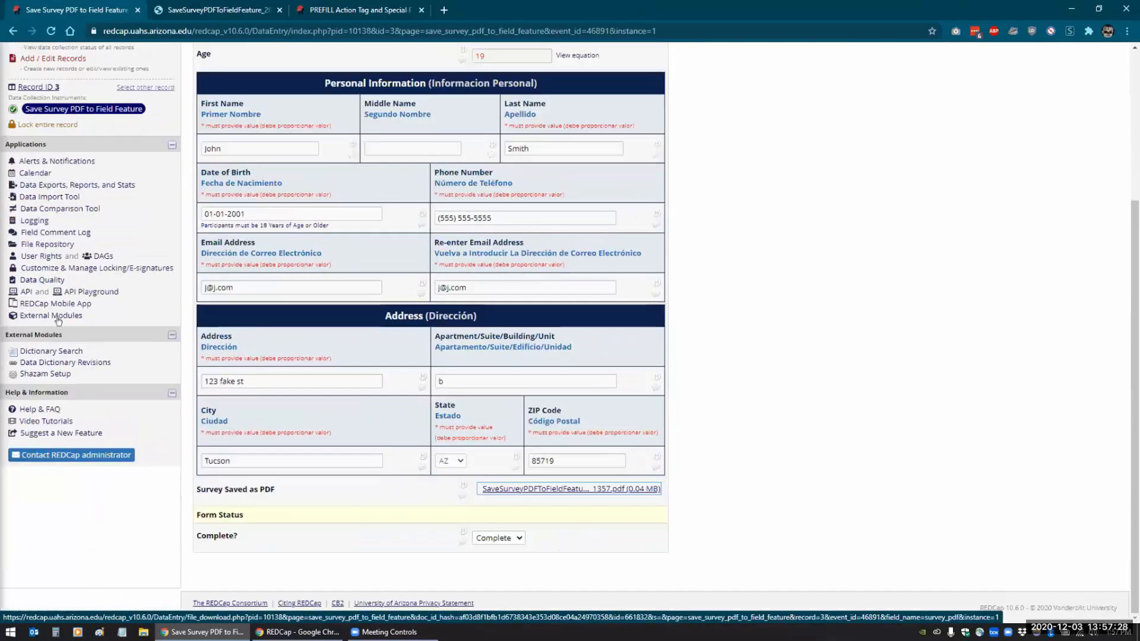
- Open the project's Shazam Setup in a separate tab and bring up the HTML code of the piheader field
{"action": "right_click", "coordinate": [45, 371]}
{"action": "left_click", "coordinate": [89, 379]}
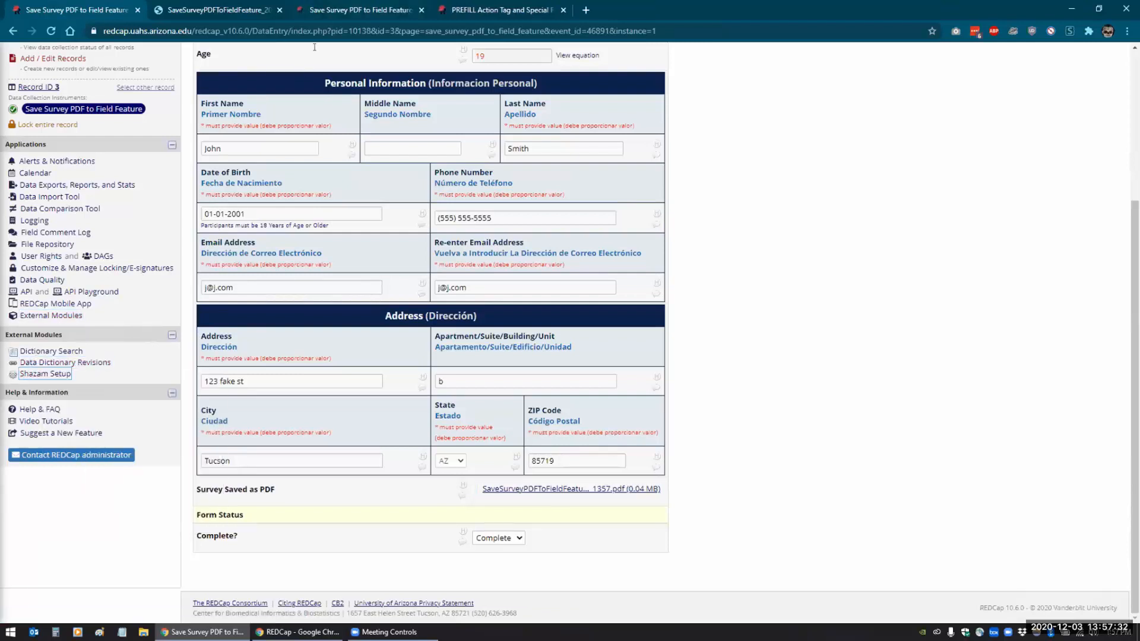
{"action": "left_click", "coordinate": [351, 10]}
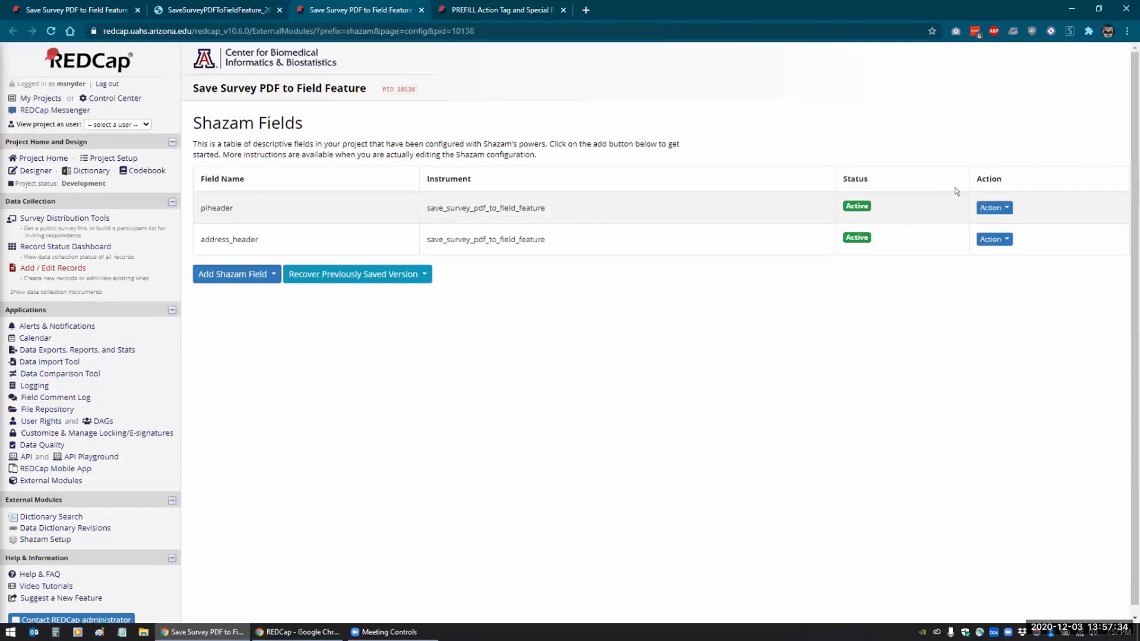
{"action": "left_click", "coordinate": [994, 207]}
{"action": "left_click", "coordinate": [989, 227]}
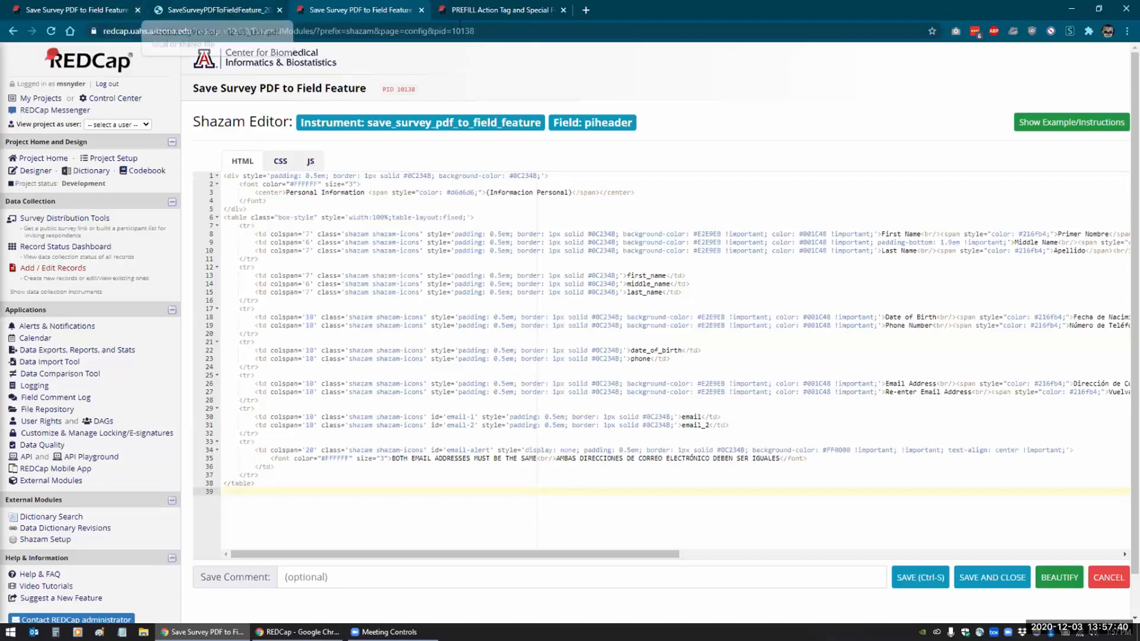
- Leave the PREFILL Action Tag and Special Functions project and open Multilingual Demo from the project list
{"action": "left_click", "coordinate": [503, 10]}
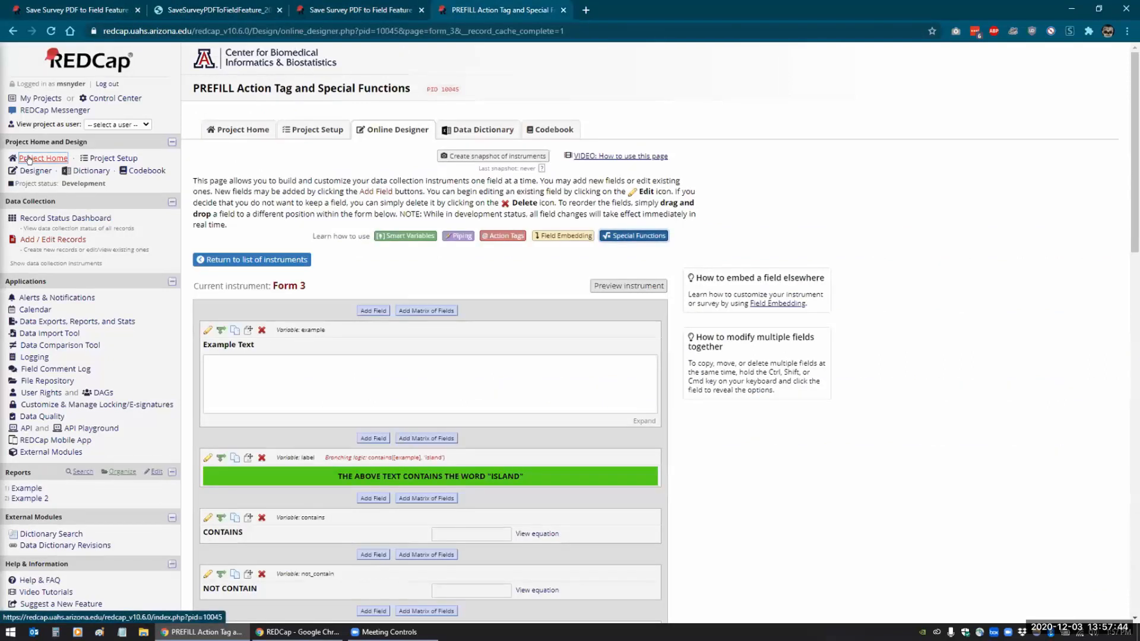
{"action": "left_click", "coordinate": [28, 158]}
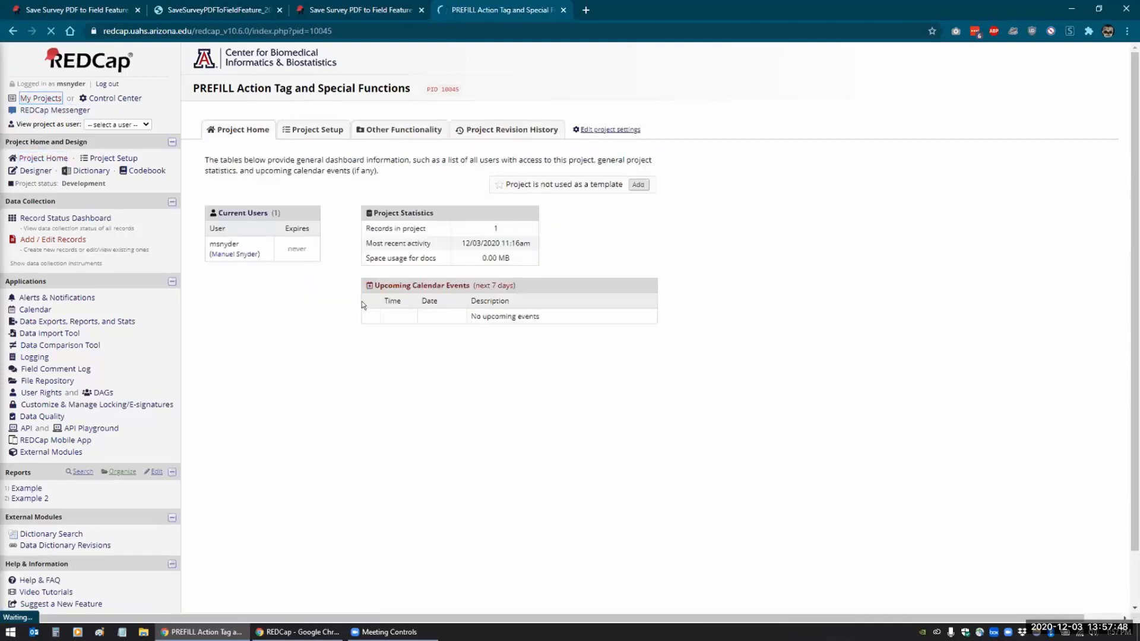
{"action": "scroll", "coordinate": [298, 303], "scroll_direction": "down", "scroll_amount": 6}
{"action": "scroll", "coordinate": [242, 281], "scroll_direction": "down", "scroll_amount": 4}
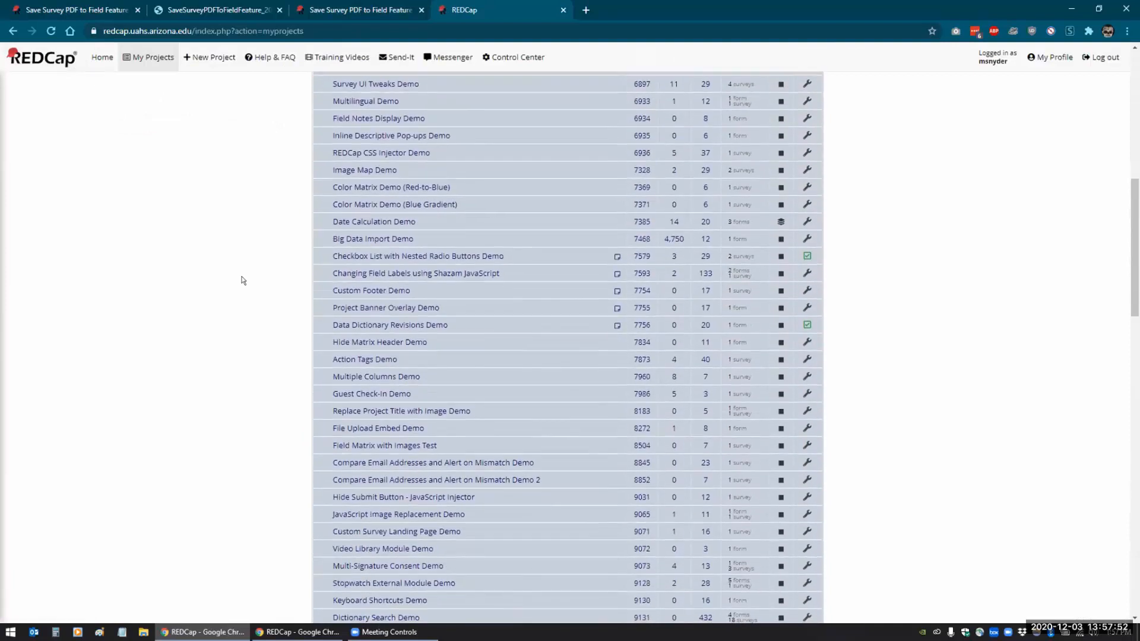
{"action": "scroll", "coordinate": [250, 345], "scroll_direction": "down", "scroll_amount": 3}
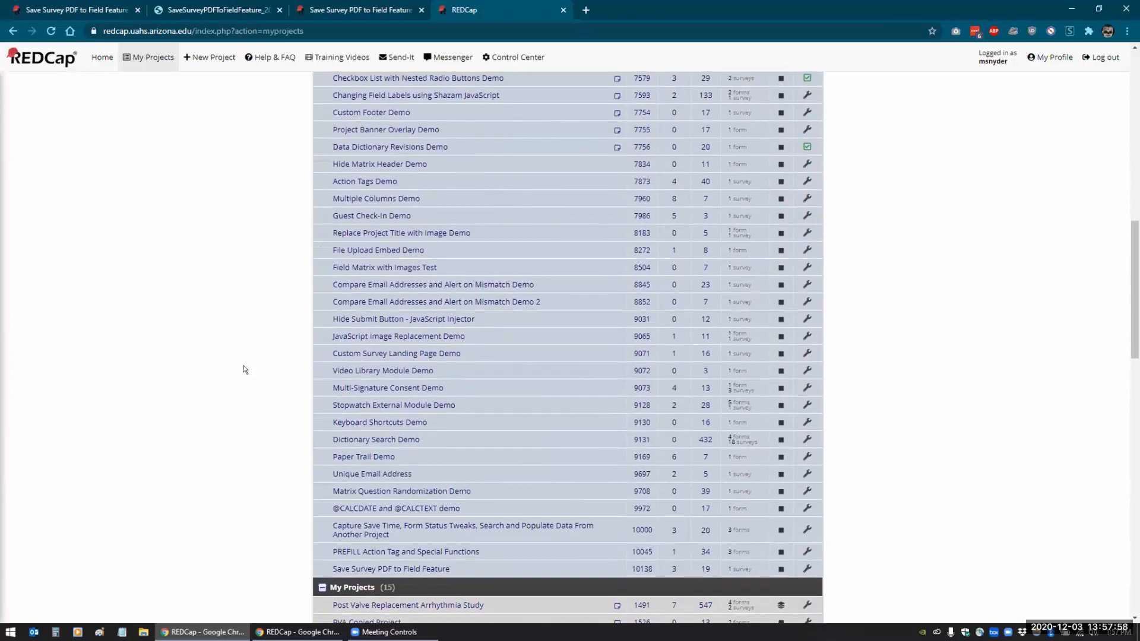
{"action": "scroll", "coordinate": [268, 344], "scroll_direction": "up", "scroll_amount": 4}
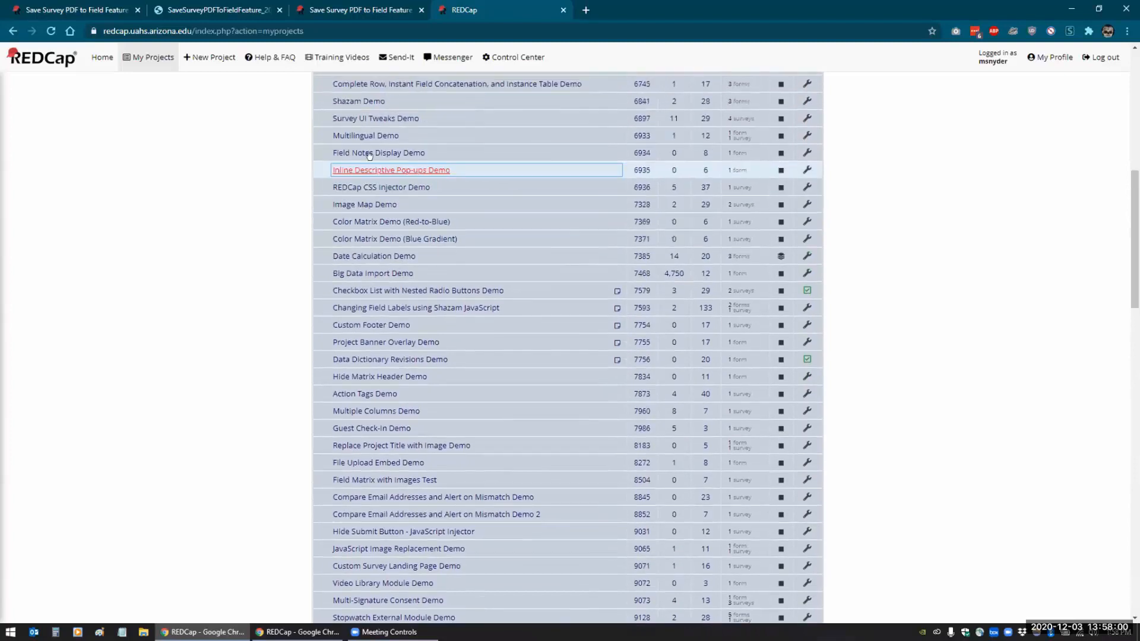
{"action": "left_click", "coordinate": [353, 152]}
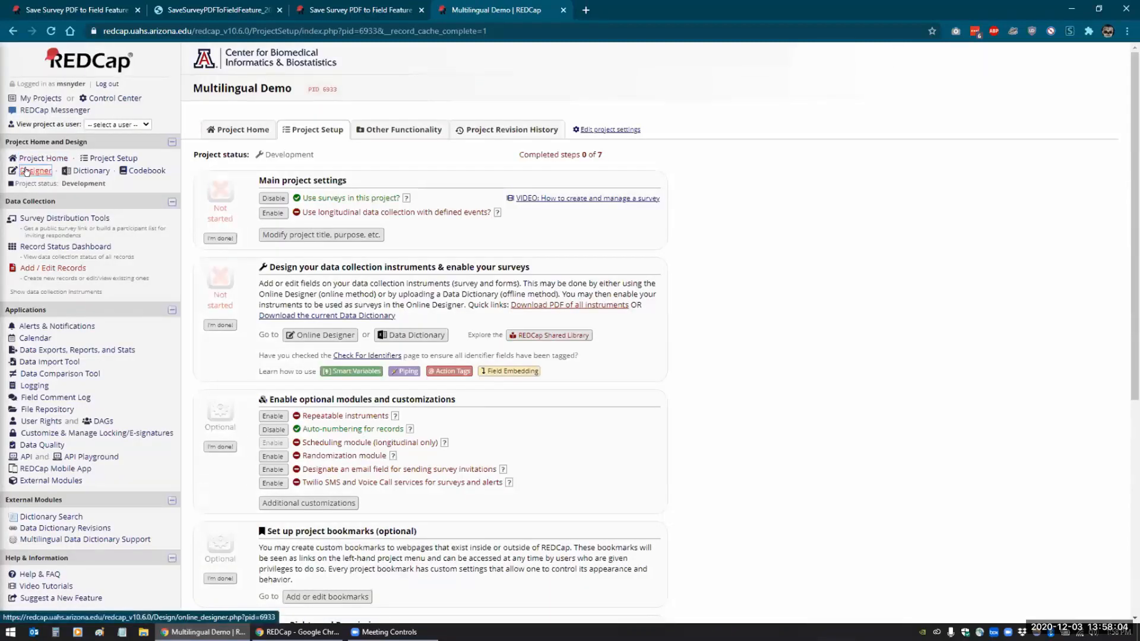
- Open the Multilingual instrument in the Online Designer to reach its embedded fields
{"action": "left_click", "coordinate": [42, 174]}
{"action": "left_click", "coordinate": [237, 323]}
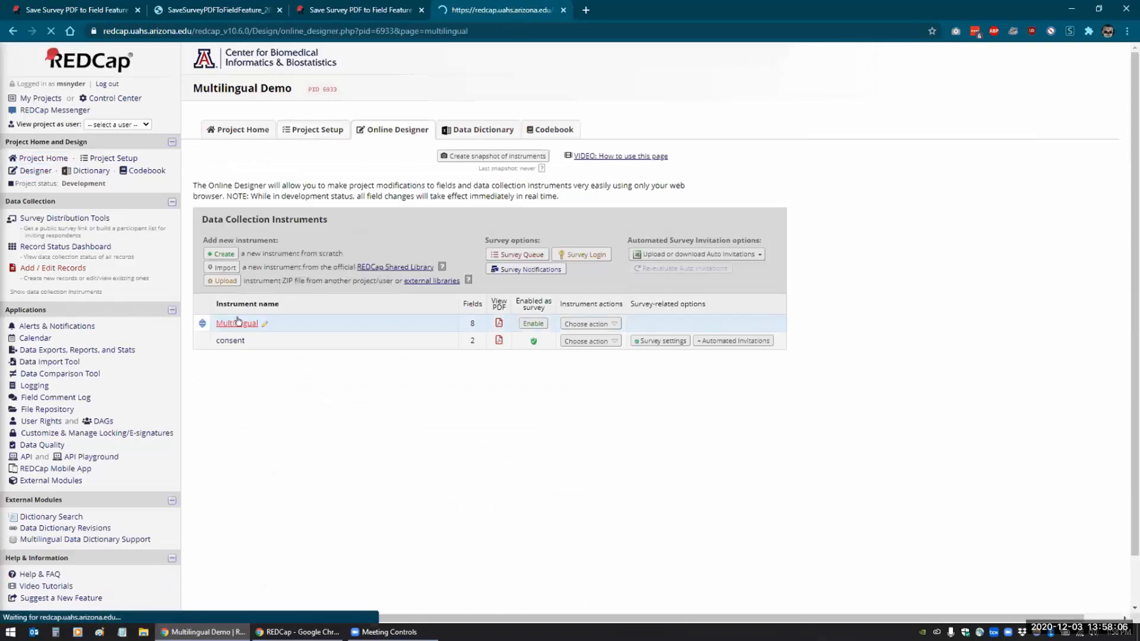
{"action": "scroll", "coordinate": [257, 168], "scroll_direction": "down", "scroll_amount": 4}
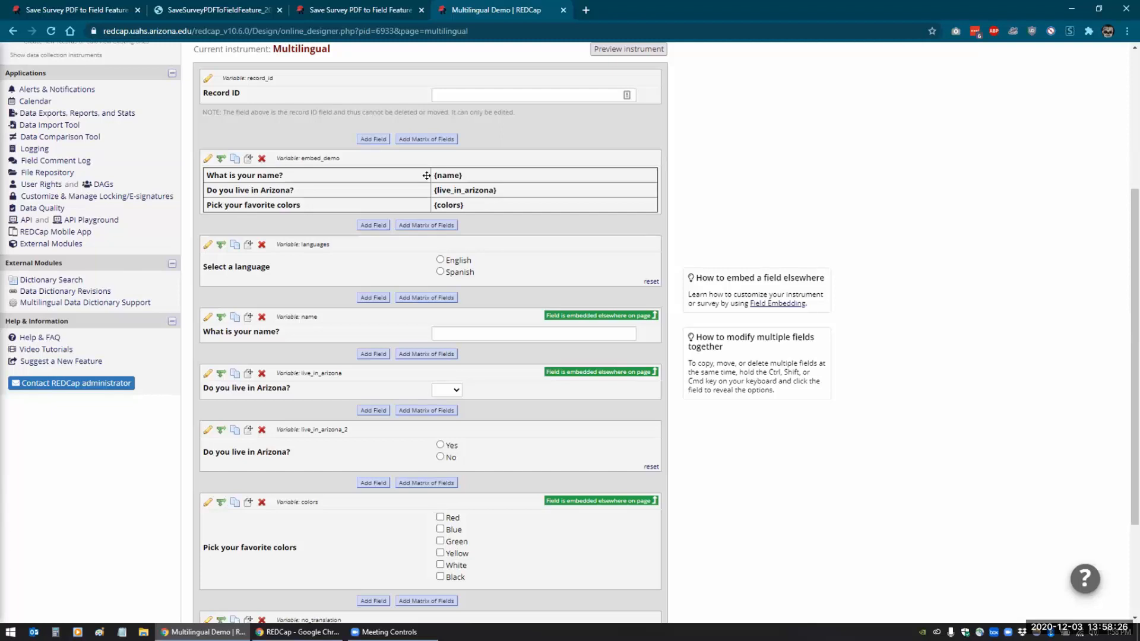
- Inspect the embed_demo field's label table and the instrument's embedded fields, leaving the field unchanged
{"action": "left_click", "coordinate": [217, 160]}
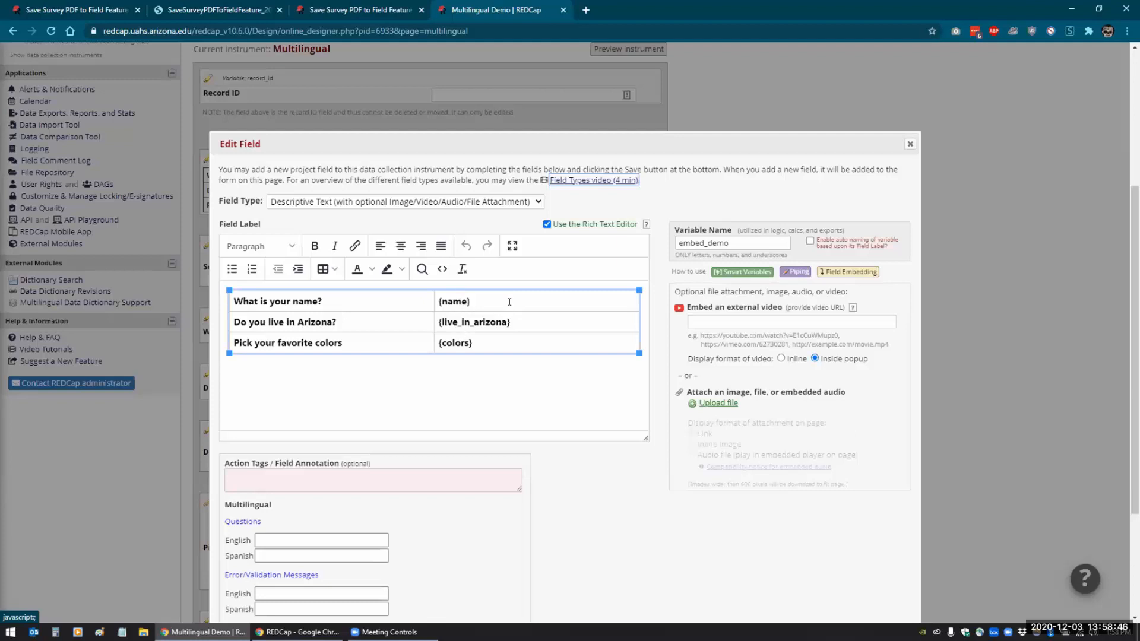
{"action": "left_click", "coordinate": [910, 144]}
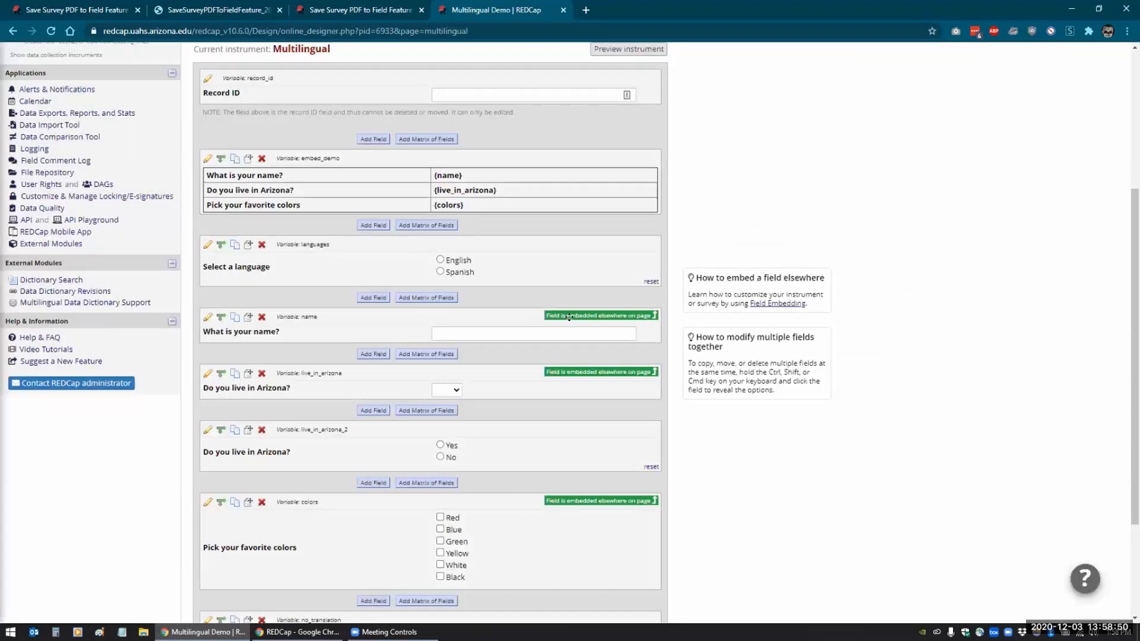
{"action": "scroll", "coordinate": [416, 306], "scroll_direction": "down", "scroll_amount": 3}
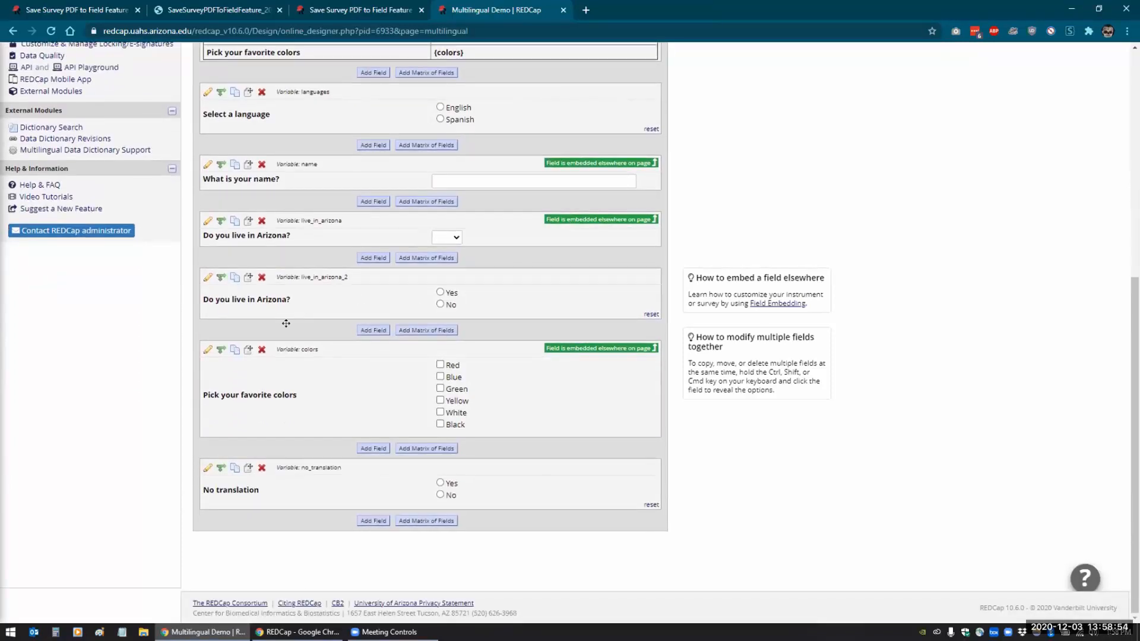
{"action": "scroll", "coordinate": [234, 228], "scroll_direction": "up", "scroll_amount": 5}
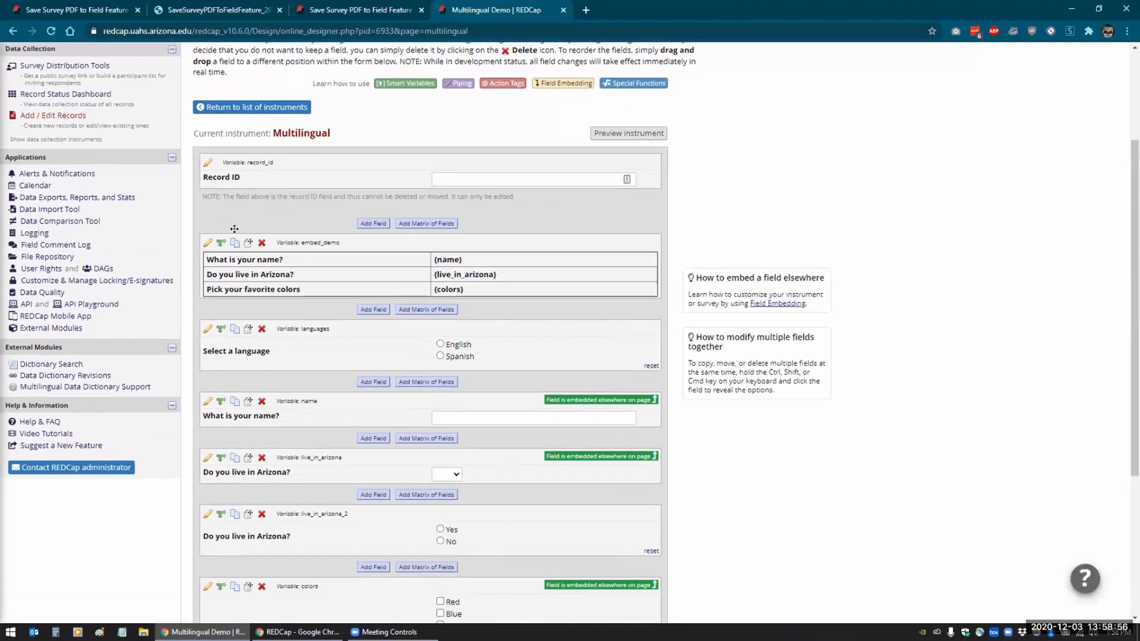
- Add a table row below the colors row in embed_demo containing "No translation" and {no_translation}, and save the field
{"action": "left_click", "coordinate": [208, 243]}
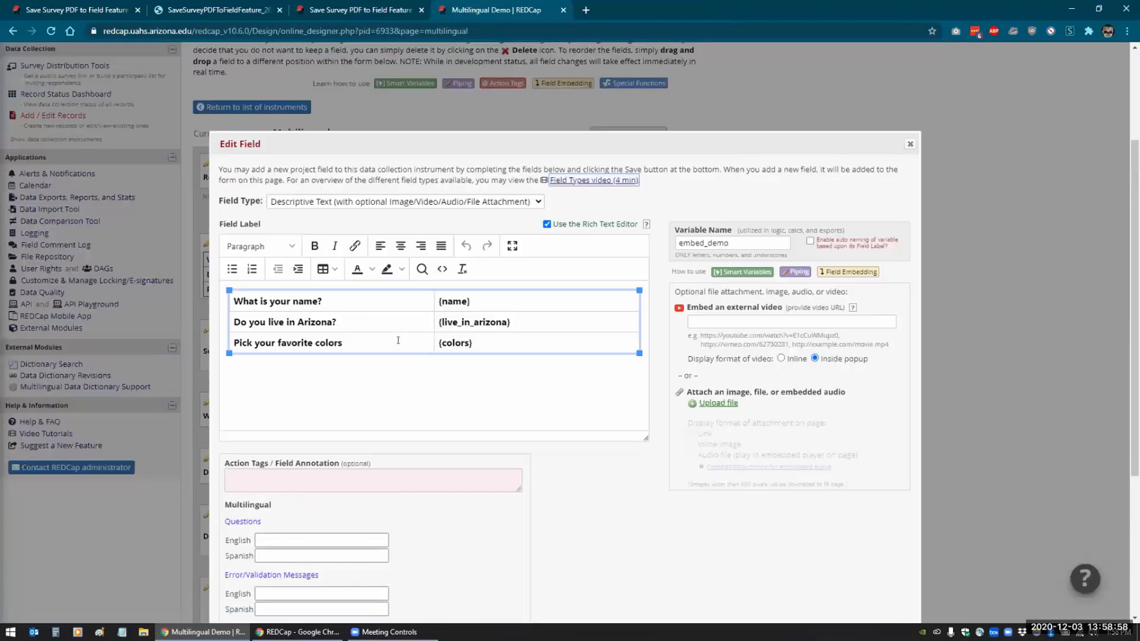
{"action": "left_click", "coordinate": [397, 340]}
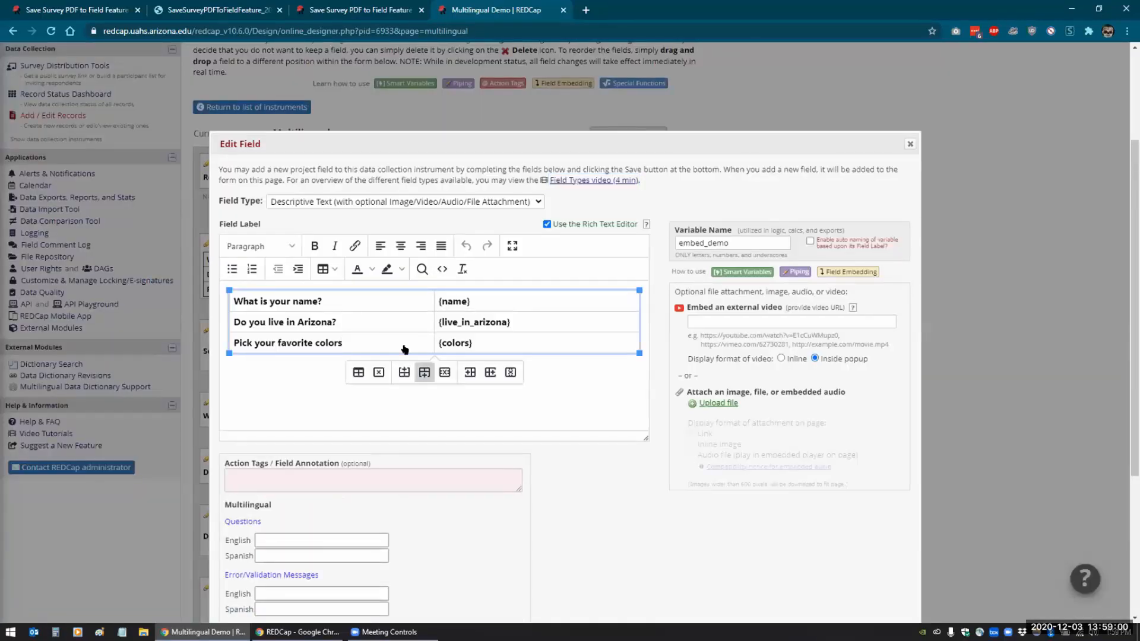
{"action": "left_click", "coordinate": [424, 372]}
{"action": "type", "text": "No translation"}
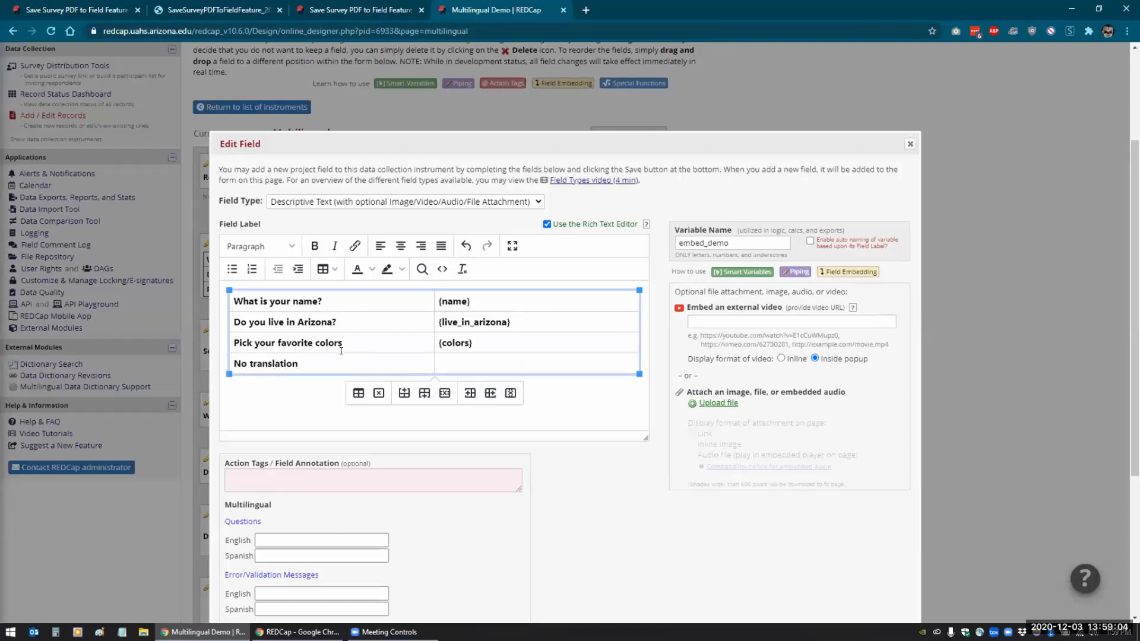
{"action": "left_click", "coordinate": [455, 361]}
{"action": "type", "text": "{no_translation}"}
{"action": "scroll", "coordinate": [604, 499], "scroll_direction": "down", "scroll_amount": 4}
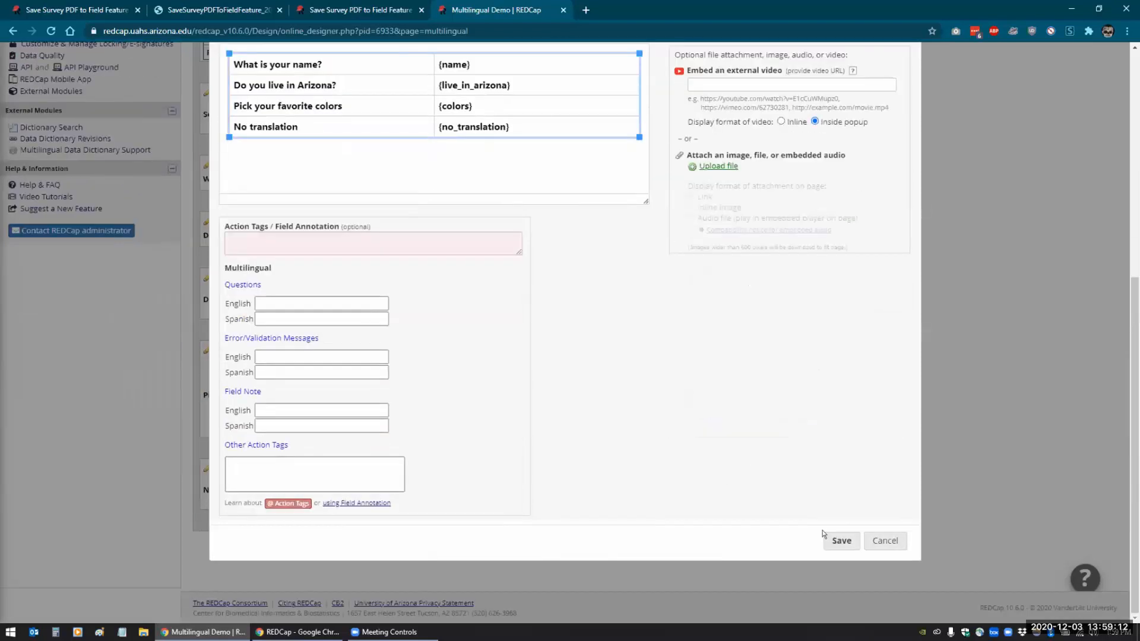
{"action": "left_click", "coordinate": [829, 538]}
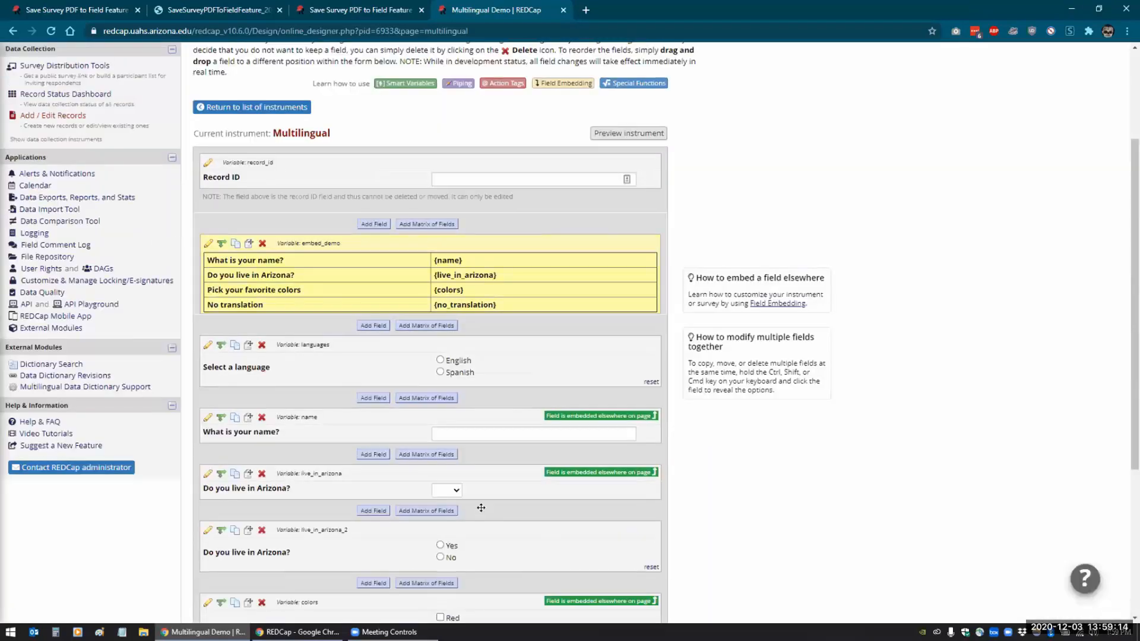
- Open record 1's Multilingual form from the Record Status Dashboard to check the embedded fields
{"action": "scroll", "coordinate": [572, 461], "scroll_direction": "up", "scroll_amount": 6}
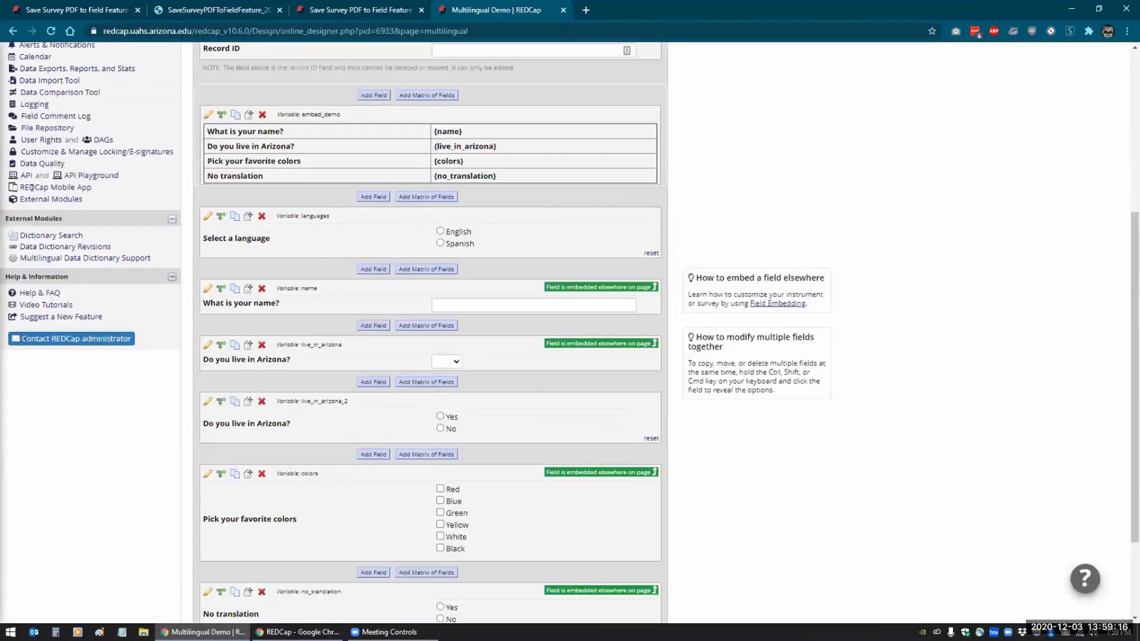
{"action": "left_click", "coordinate": [36, 198]}
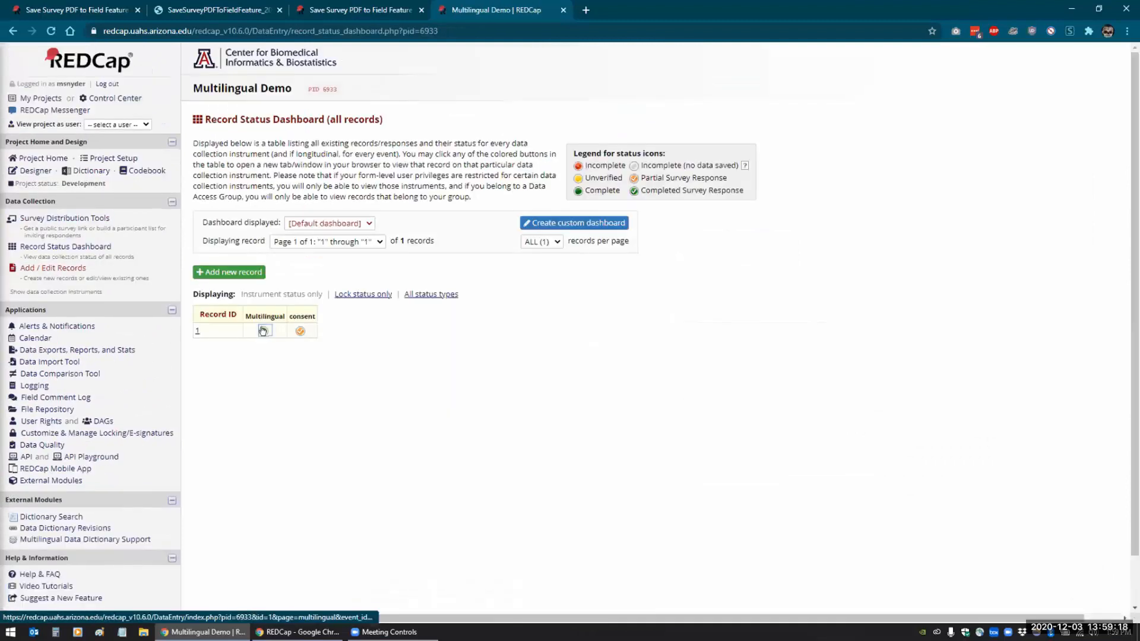
{"action": "left_click", "coordinate": [263, 331]}
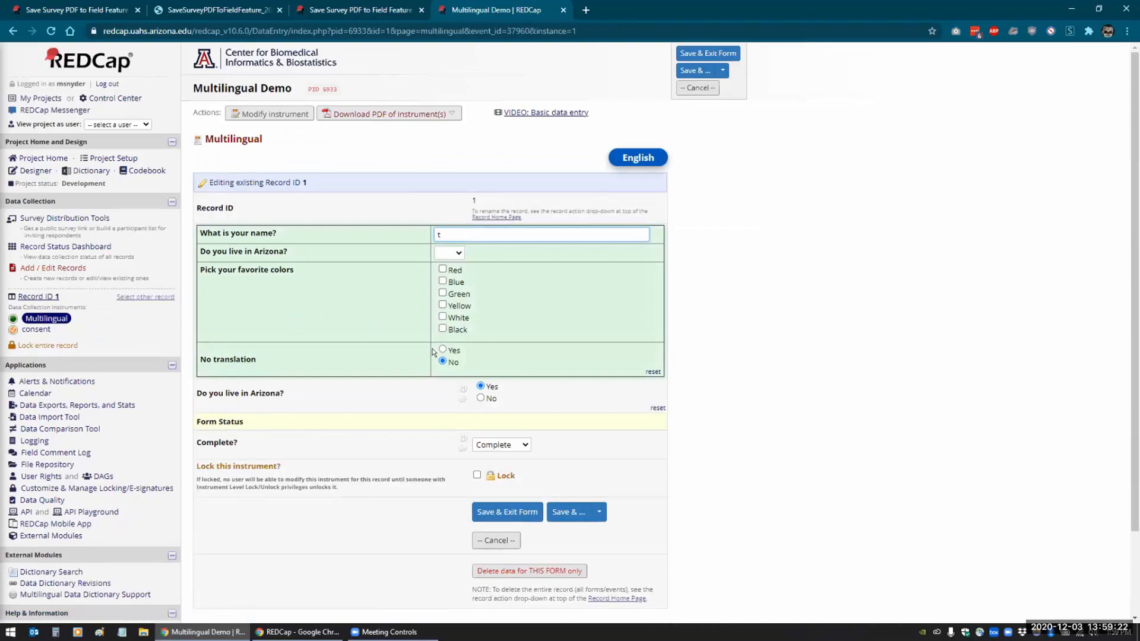
- Compare the saved survey PDF and record 3's Shazam-styled form with the Multilingual Demo record form
{"action": "left_click", "coordinate": [321, 12]}
{"action": "left_click", "coordinate": [188, 15]}
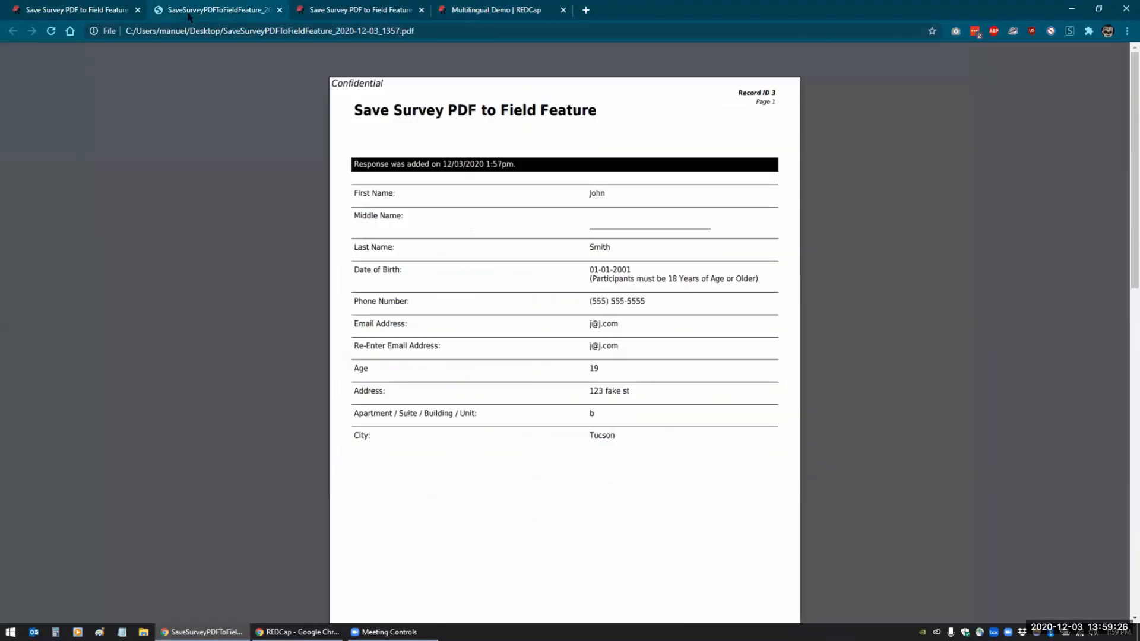
{"action": "left_click", "coordinate": [102, 8]}
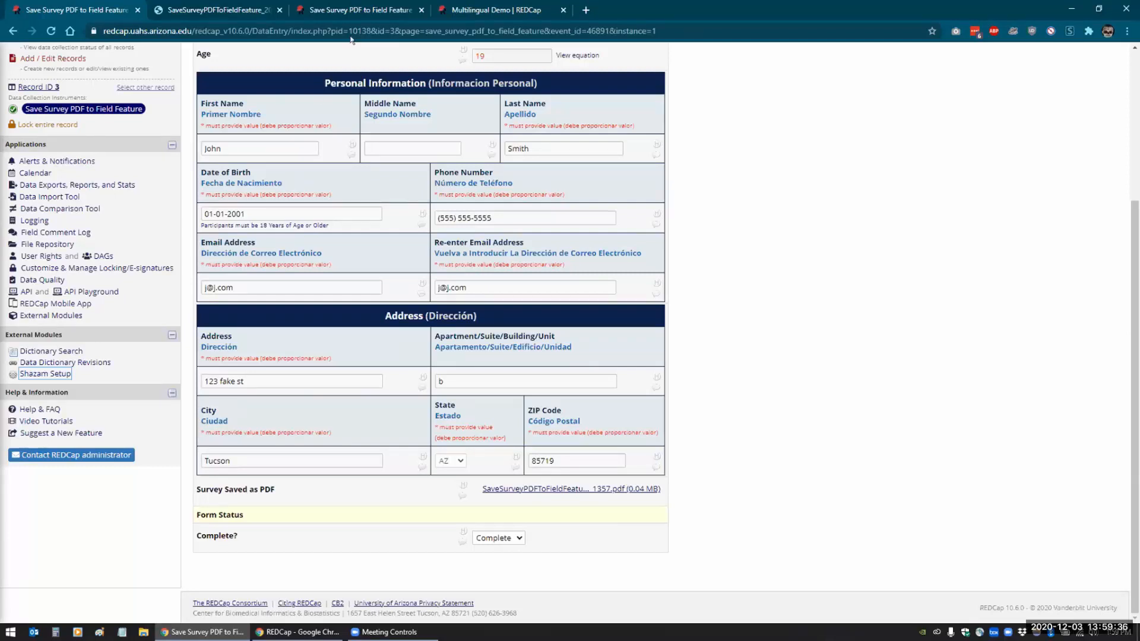
{"action": "left_click", "coordinate": [510, 10]}
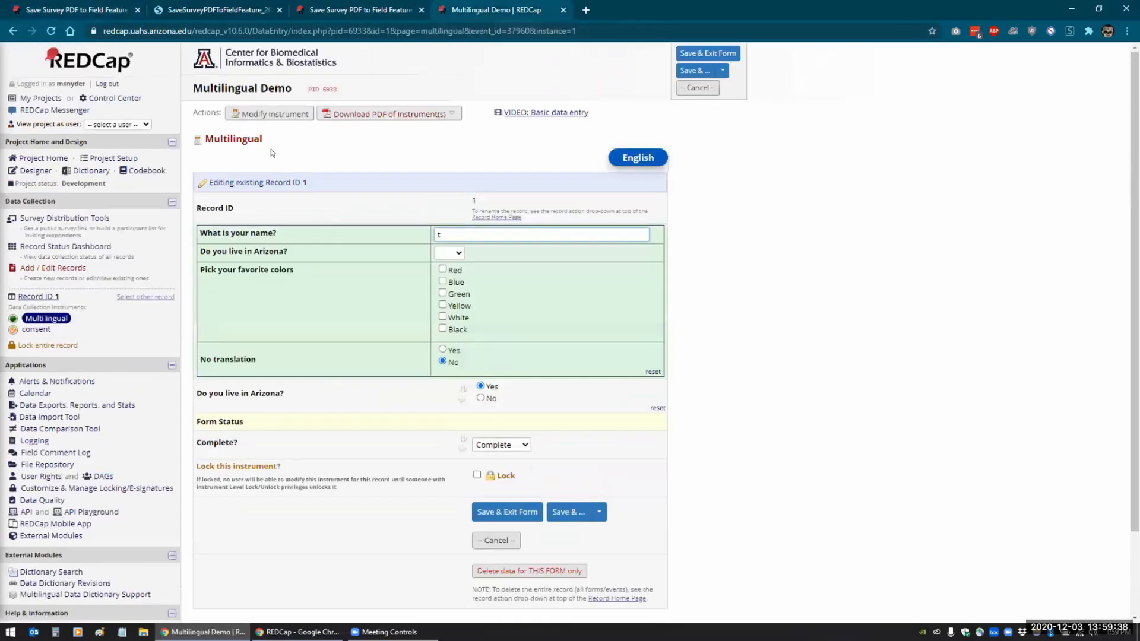
- Return to the Multilingual instrument's design and open the source code of the embed_demo field's label
{"action": "left_click", "coordinate": [265, 116]}
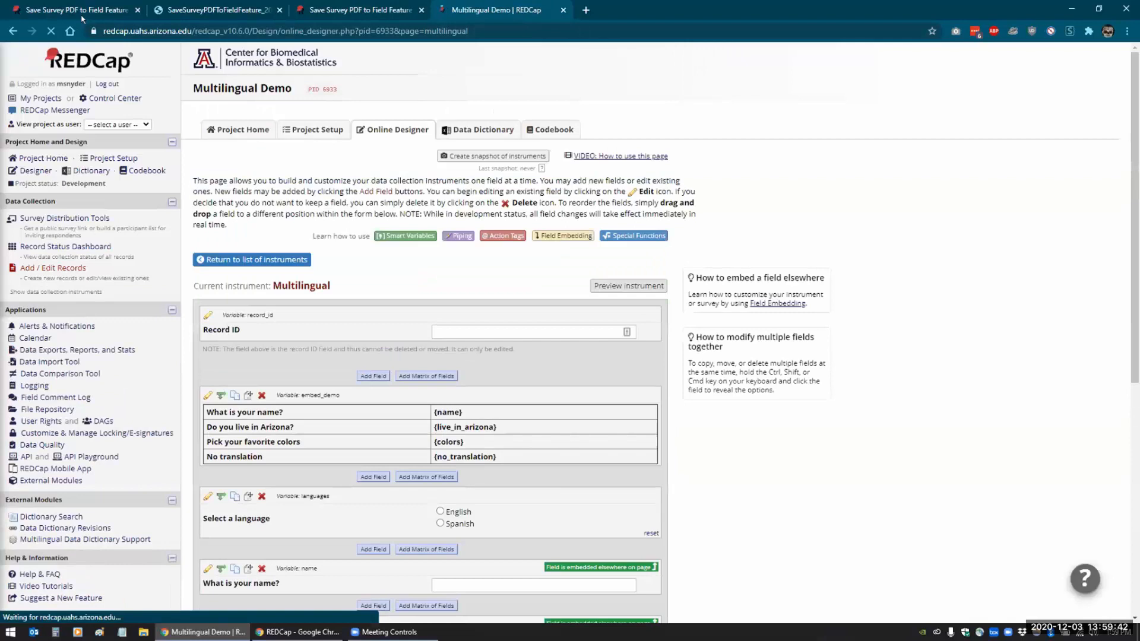
{"action": "left_click", "coordinate": [77, 10]}
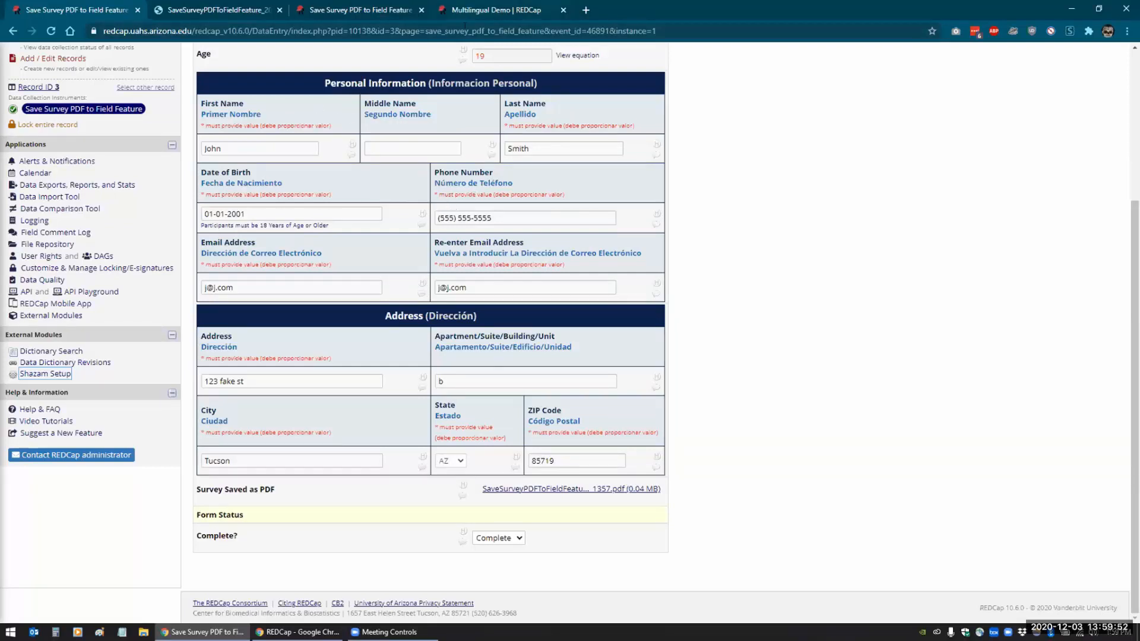
{"action": "left_click", "coordinate": [493, 10]}
{"action": "scroll", "coordinate": [453, 224], "scroll_direction": "down", "scroll_amount": 3}
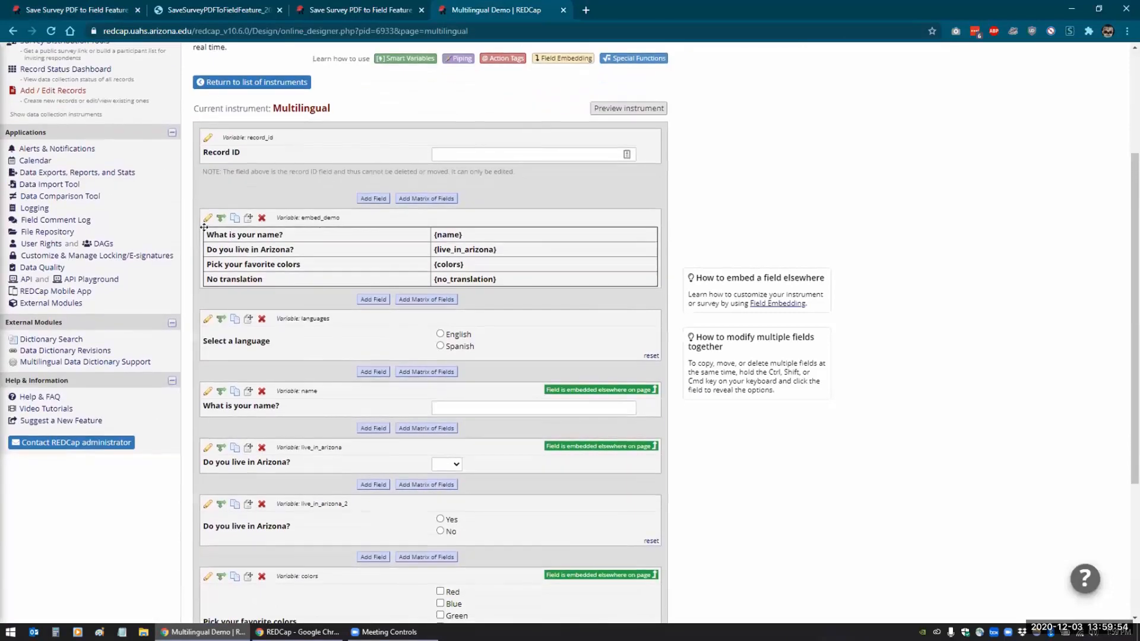
{"action": "left_click", "coordinate": [206, 219]}
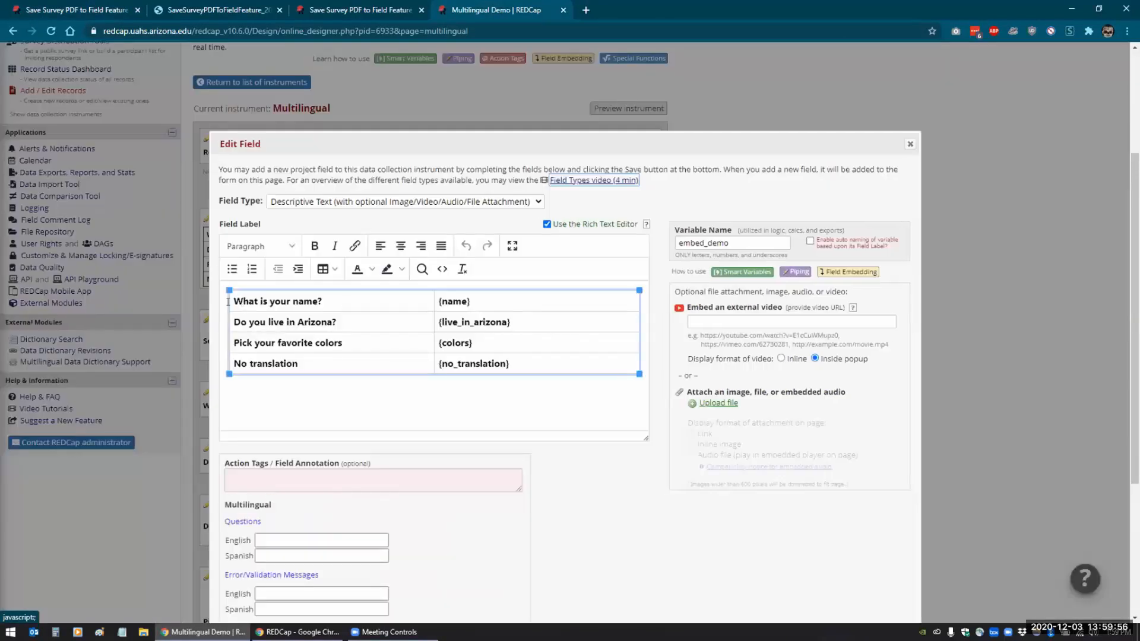
{"action": "left_click", "coordinate": [442, 268]}
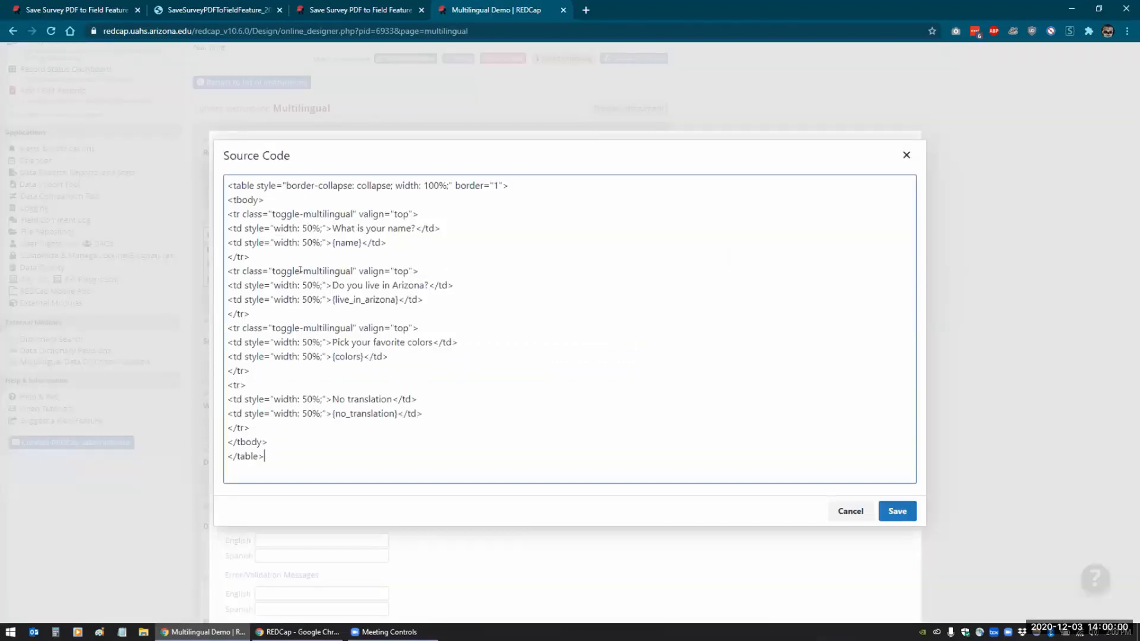
- Close the source code and give the "What is your name?" table cell a light yellow background color (#fbeeb8)
{"action": "left_click", "coordinate": [906, 155]}
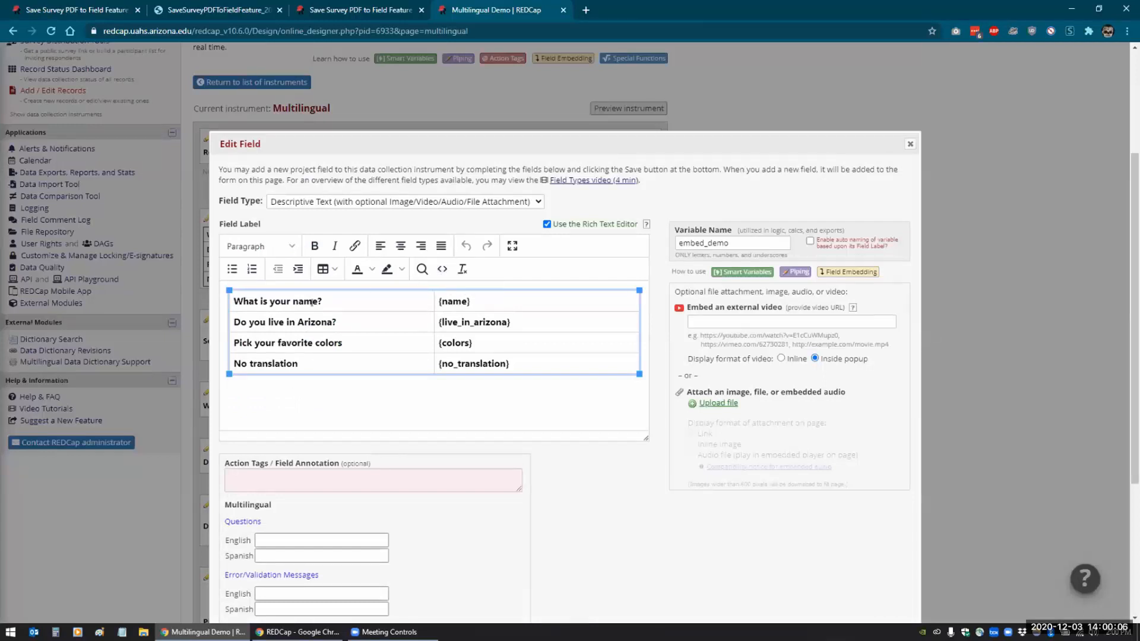
{"action": "left_click_drag", "start_coordinate": [234, 301], "coordinate": [325, 301]}
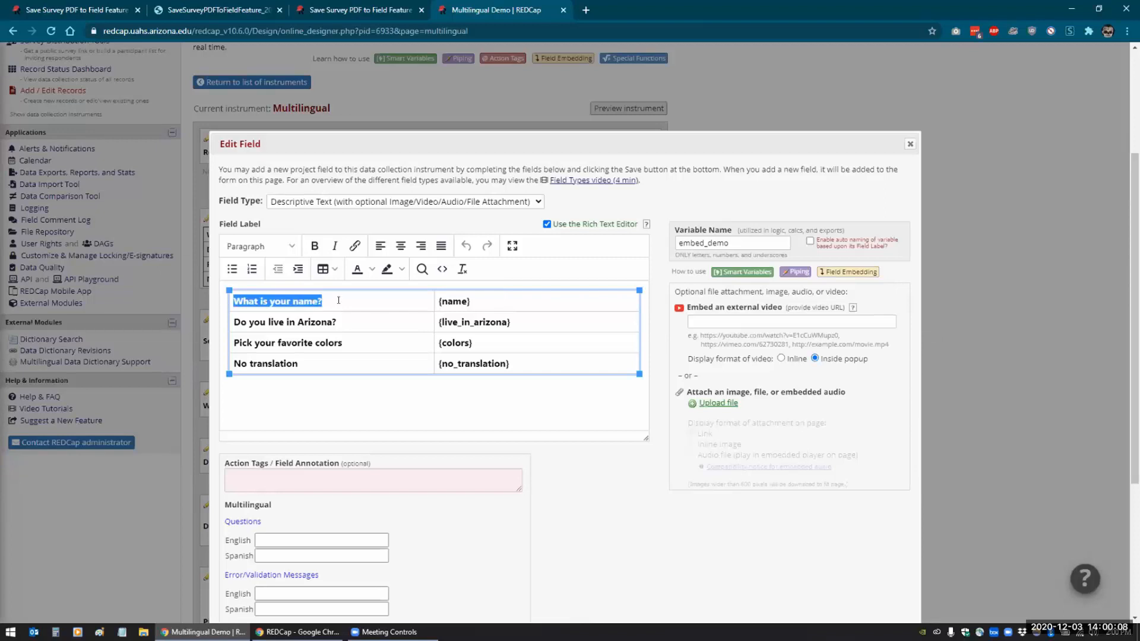
{"action": "left_click", "coordinate": [339, 300]}
{"action": "right_click", "coordinate": [340, 304]}
{"action": "mouse_move", "coordinate": [374, 408]}
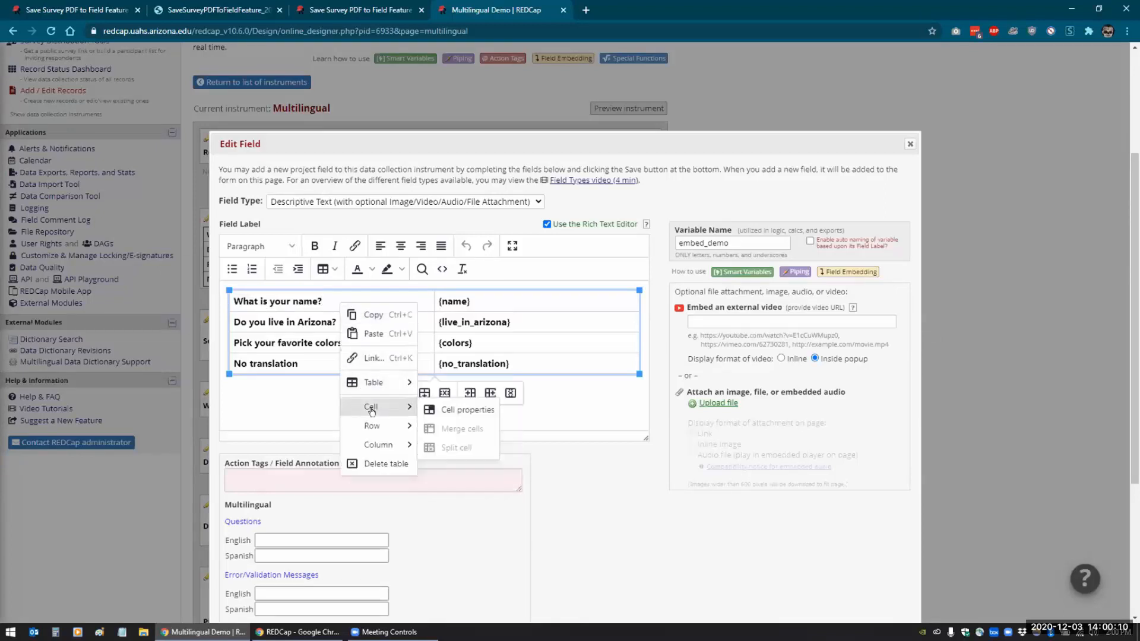
{"action": "left_click", "coordinate": [435, 411]}
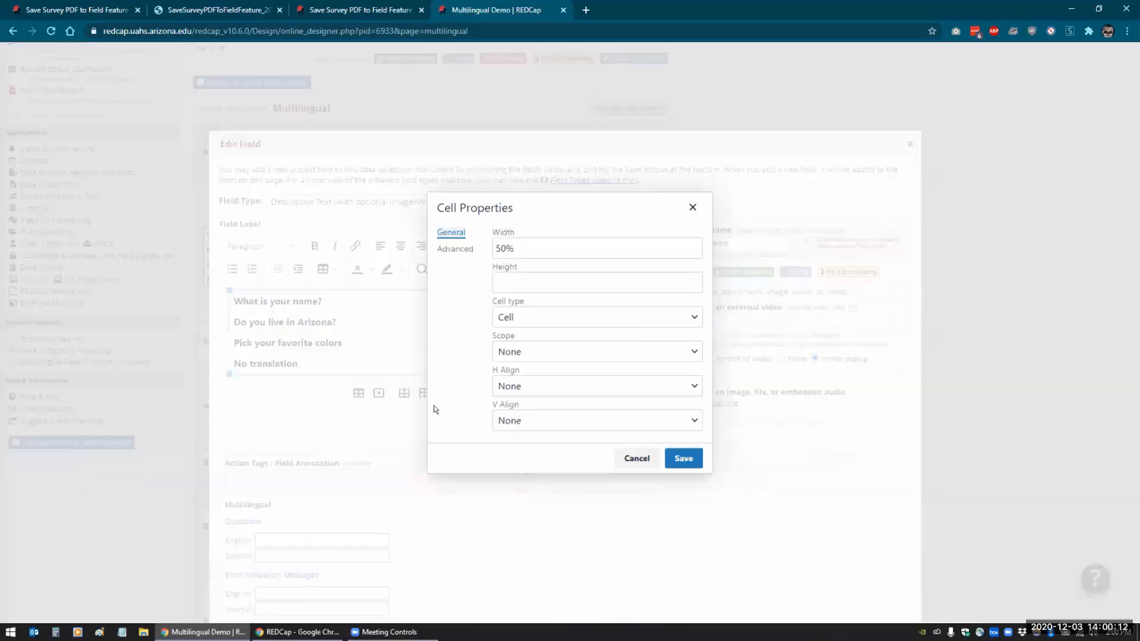
{"action": "left_click", "coordinate": [473, 249]}
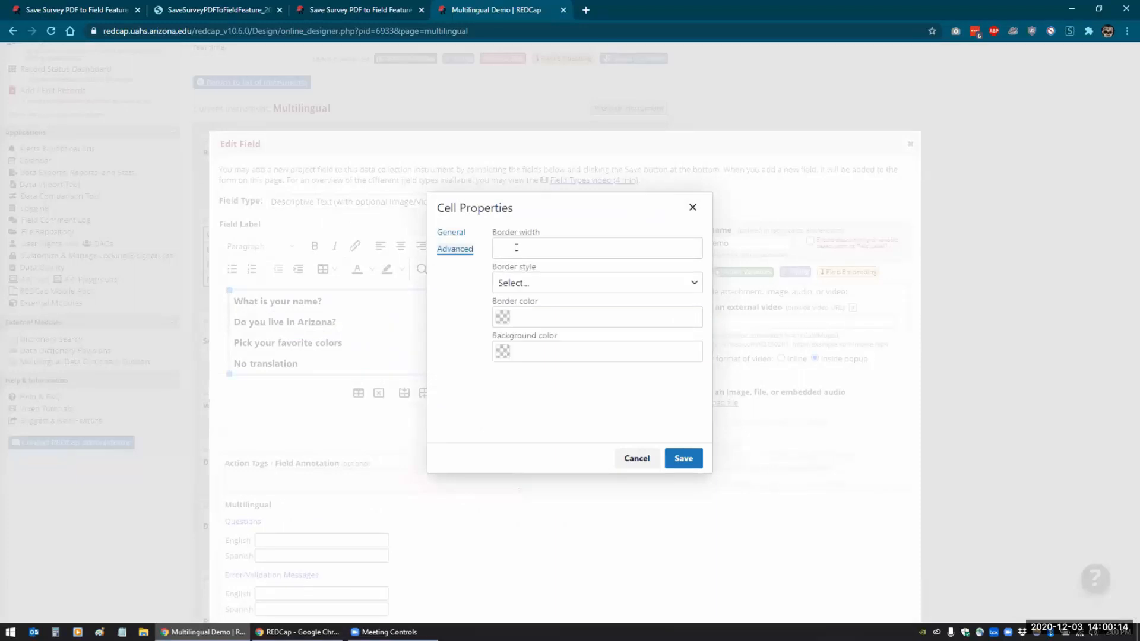
{"action": "left_click", "coordinate": [503, 352]}
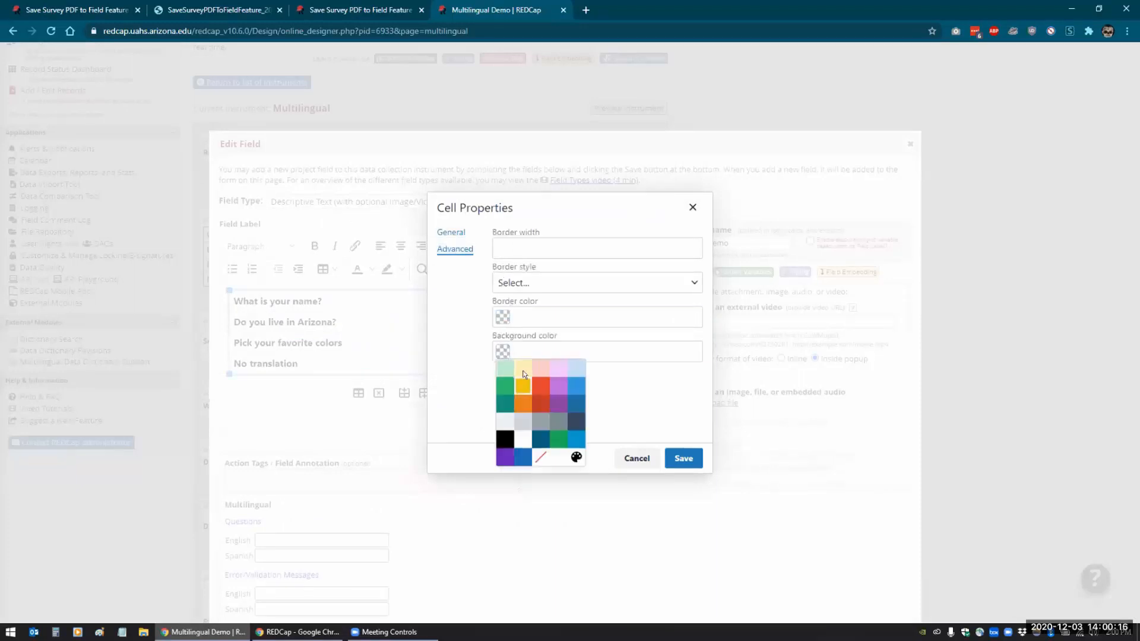
{"action": "left_click", "coordinate": [523, 374]}
{"action": "left_click", "coordinate": [683, 459]}
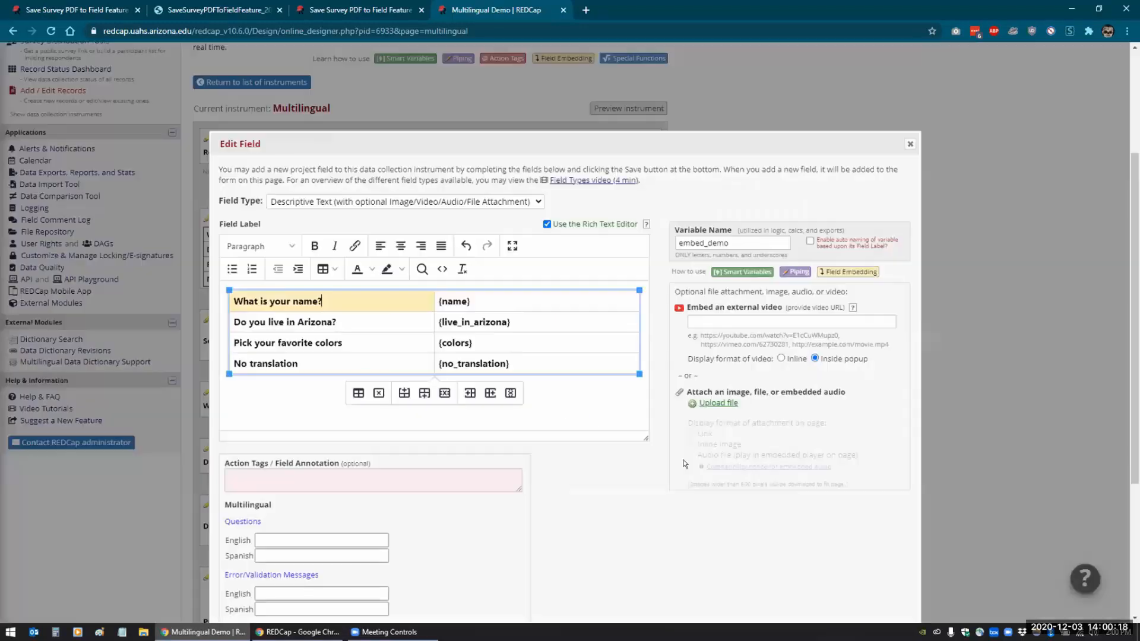
- Examine the cell's background-color style in the label's source code, then close the embed_demo field without saving
{"action": "right_click", "coordinate": [342, 321]}
{"action": "mouse_move", "coordinate": [373, 426]}
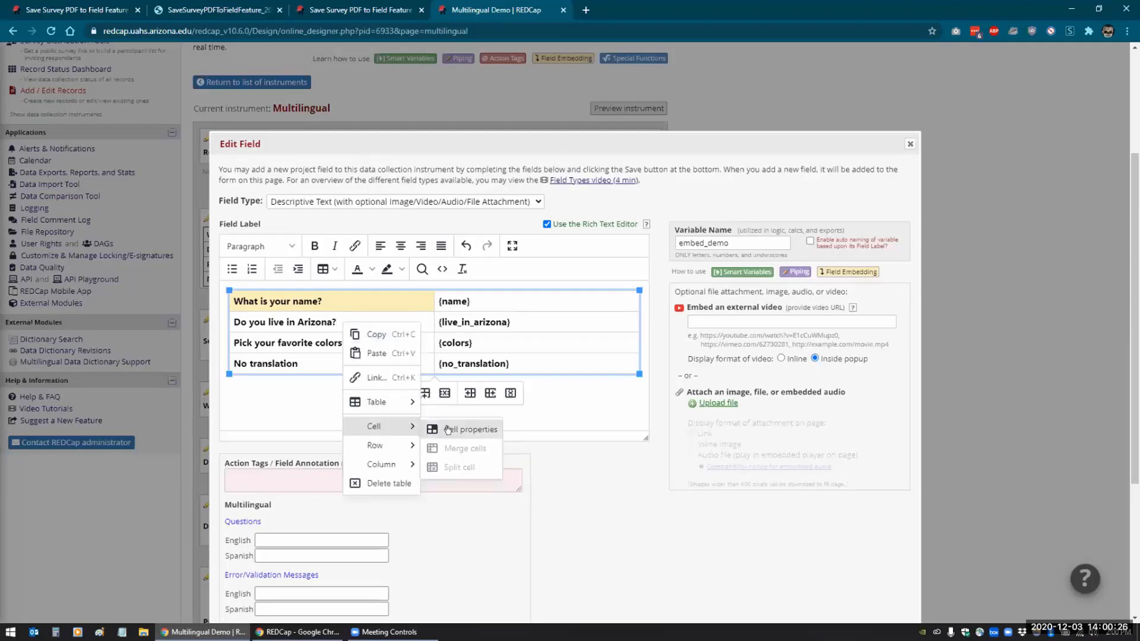
{"action": "left_click", "coordinate": [442, 268]}
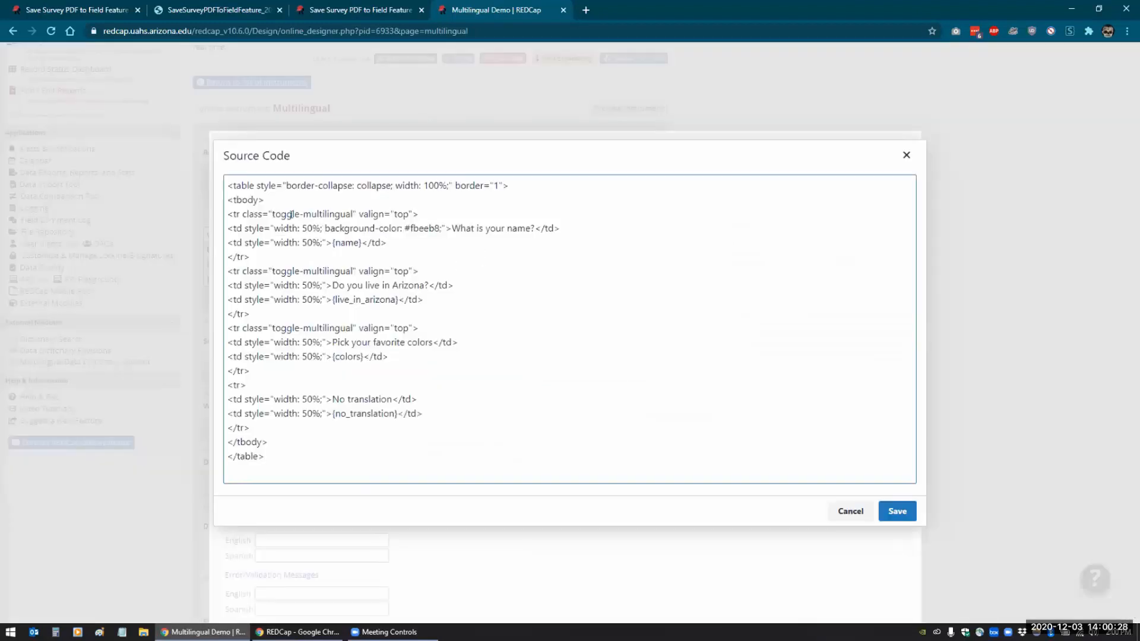
{"action": "left_click_drag", "start_coordinate": [319, 228], "coordinate": [437, 225]}
{"action": "left_click", "coordinate": [454, 242]}
{"action": "left_click", "coordinate": [862, 514]}
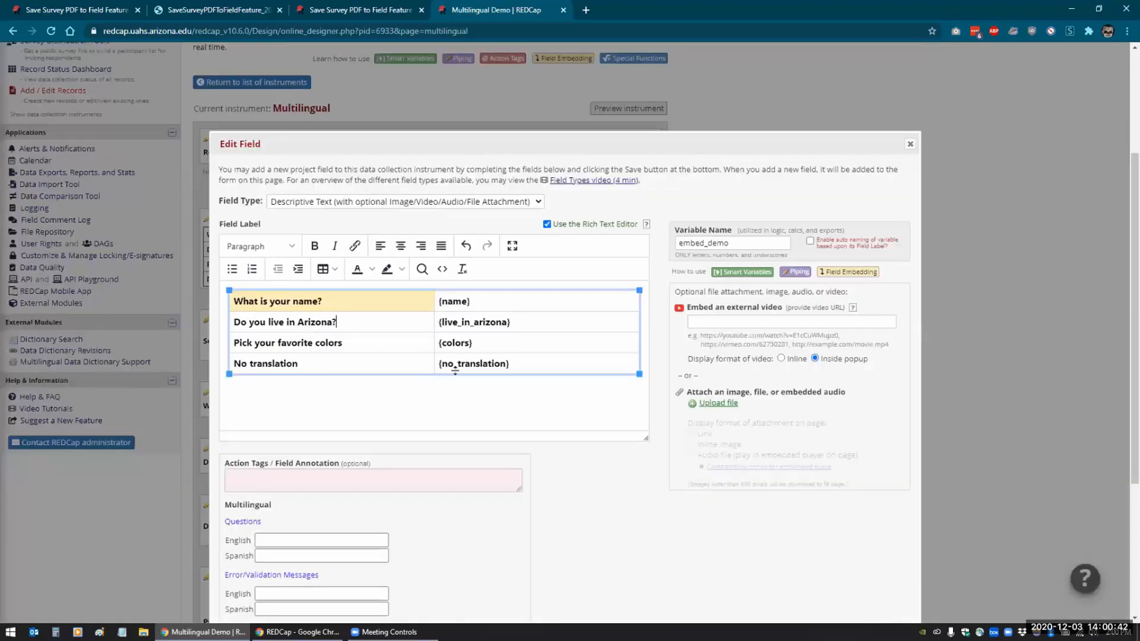
{"action": "left_click", "coordinate": [908, 145]}
- Review the Multilingual instrument's field list to see which fields are embedded elsewhere on the page
{"action": "scroll", "coordinate": [790, 319], "scroll_direction": "down", "scroll_amount": 3}
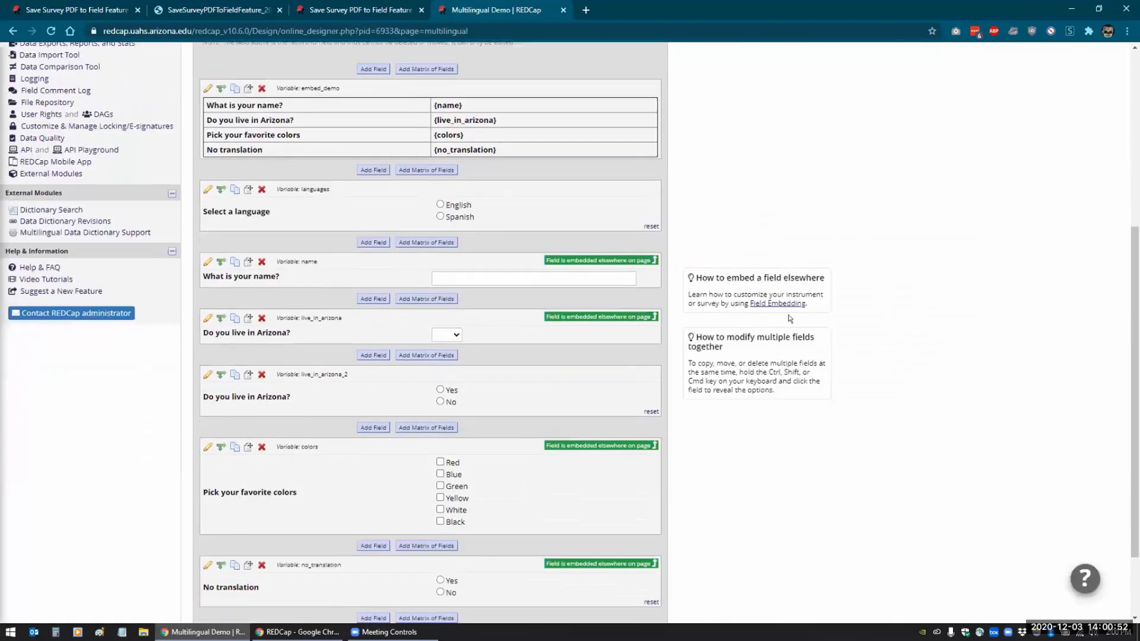
{"action": "scroll", "coordinate": [790, 319], "scroll_direction": "down", "scroll_amount": 2}
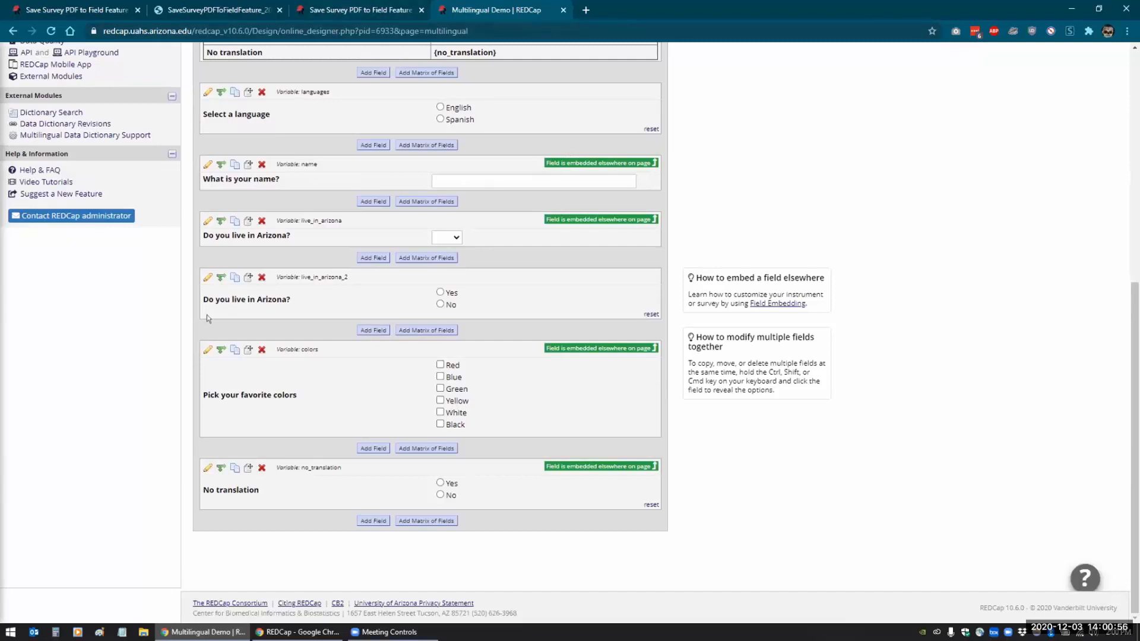
{"action": "scroll", "coordinate": [211, 314], "scroll_direction": "up", "scroll_amount": 5}
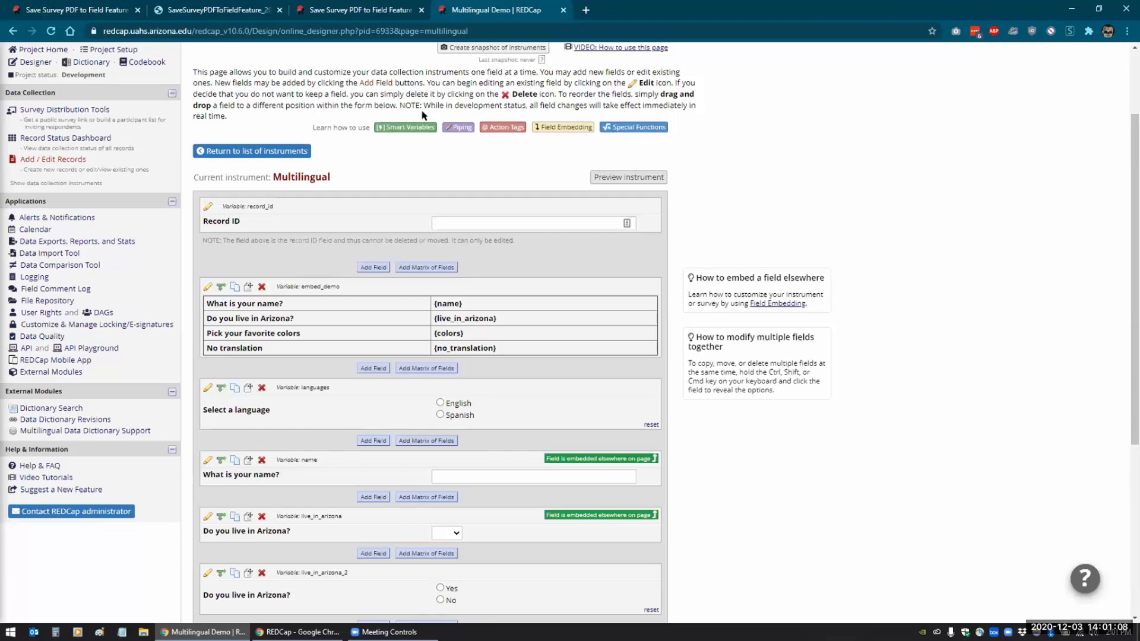
{"action": "left_click", "coordinate": [366, 10]}
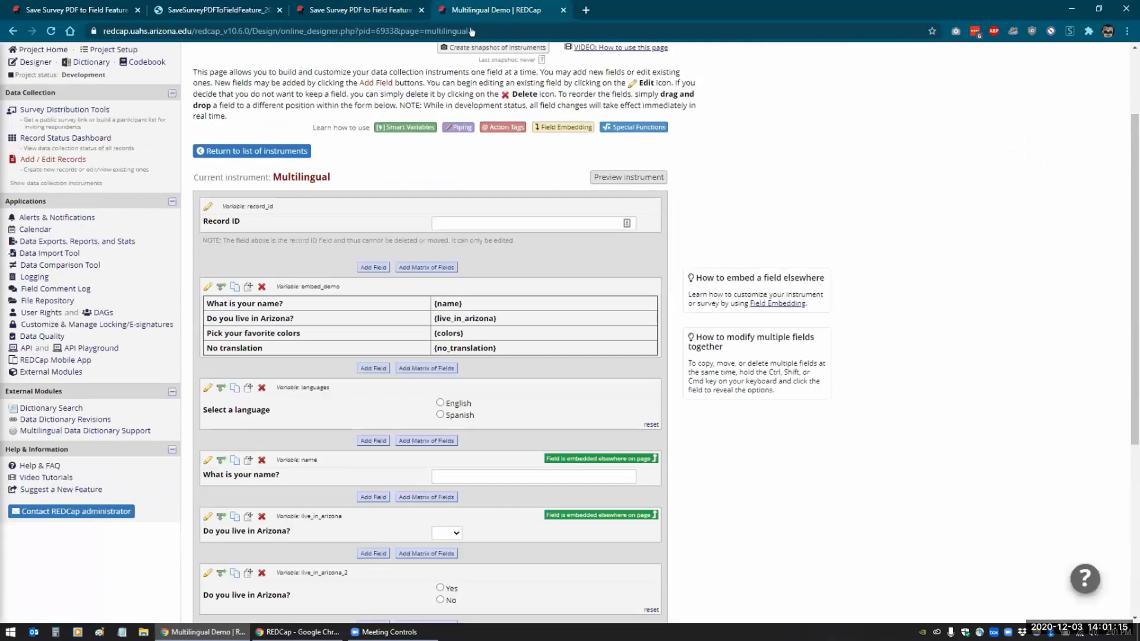
{"action": "left_click", "coordinate": [493, 10]}
- Reopen the embed_demo field for editing and check its field type setting
{"action": "left_click", "coordinate": [208, 287]}
{"action": "left_click", "coordinate": [325, 204]}
{"action": "left_click", "coordinate": [386, 202]}
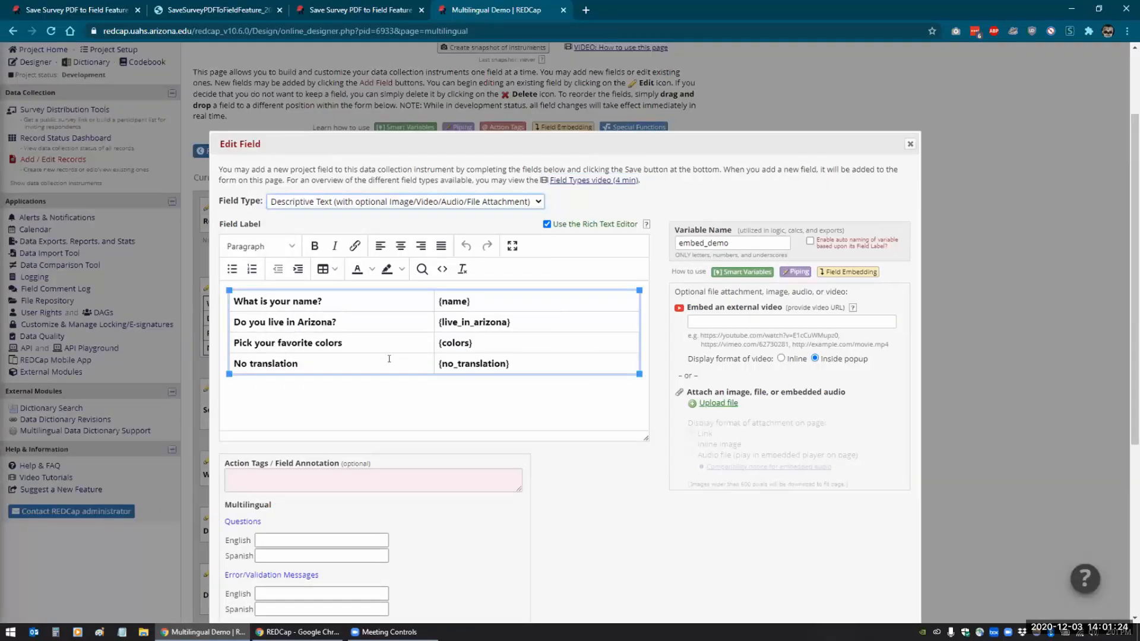